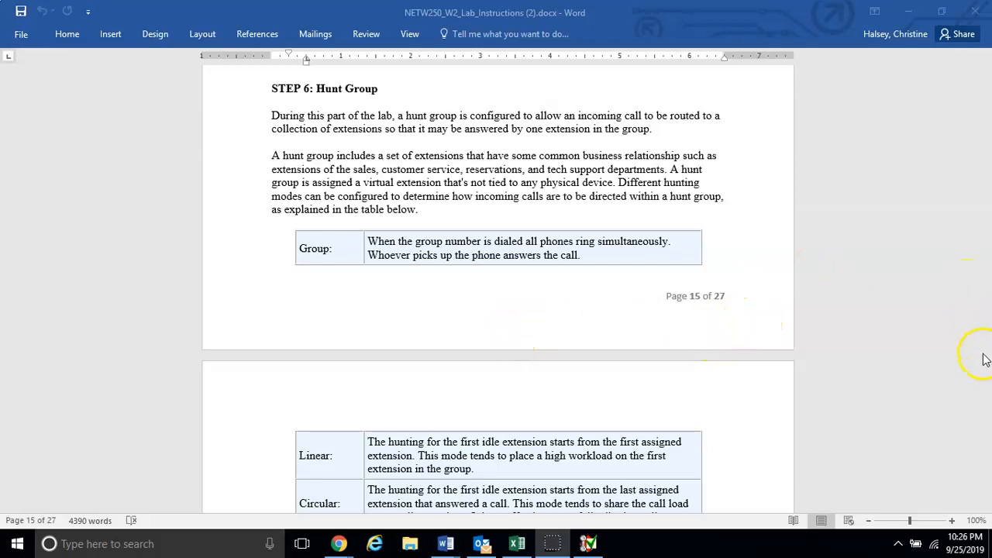
- Read the STEP 6 Hunt Group instructions, including the table explaining the Group, Linear, Circular and Most Idle hunting modes
click(950, 464)
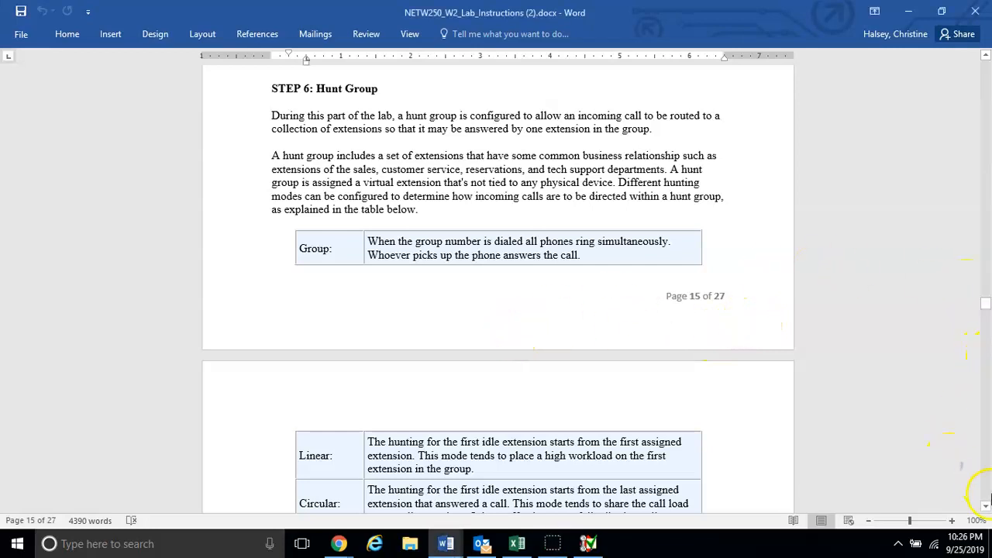
click(985, 506)
click(985, 506)
click(985, 506)
click(984, 506)
click(985, 506)
click(985, 506)
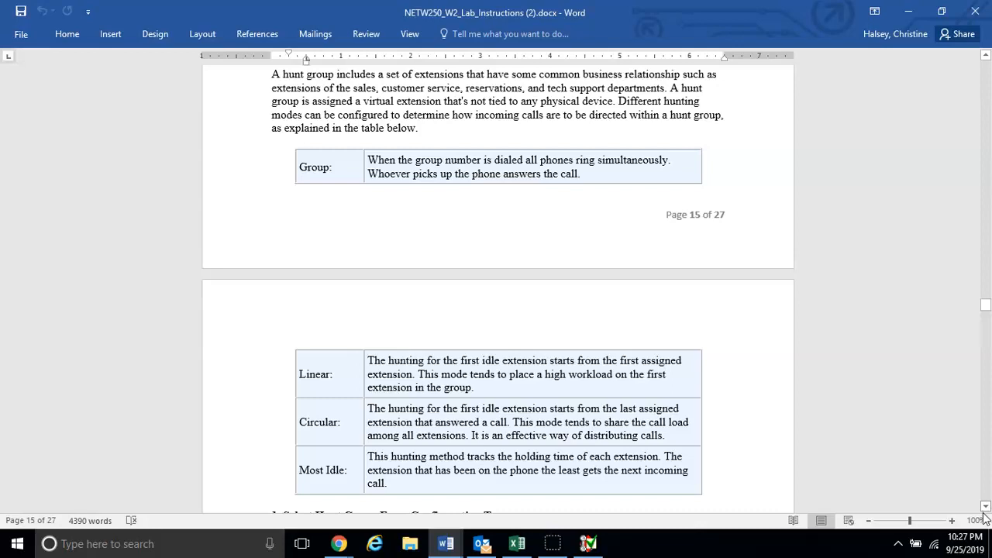
drag(985, 305, 986, 309)
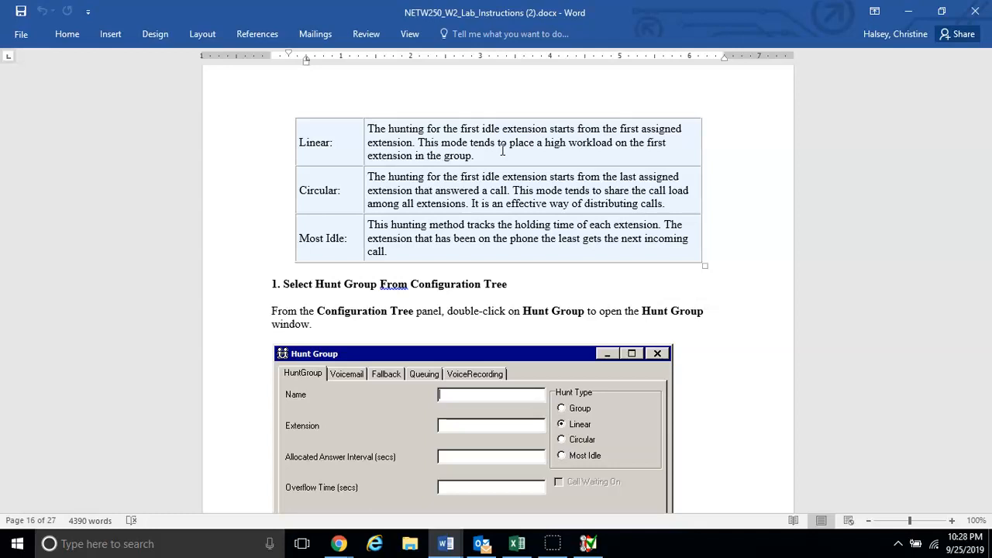
click(503, 151)
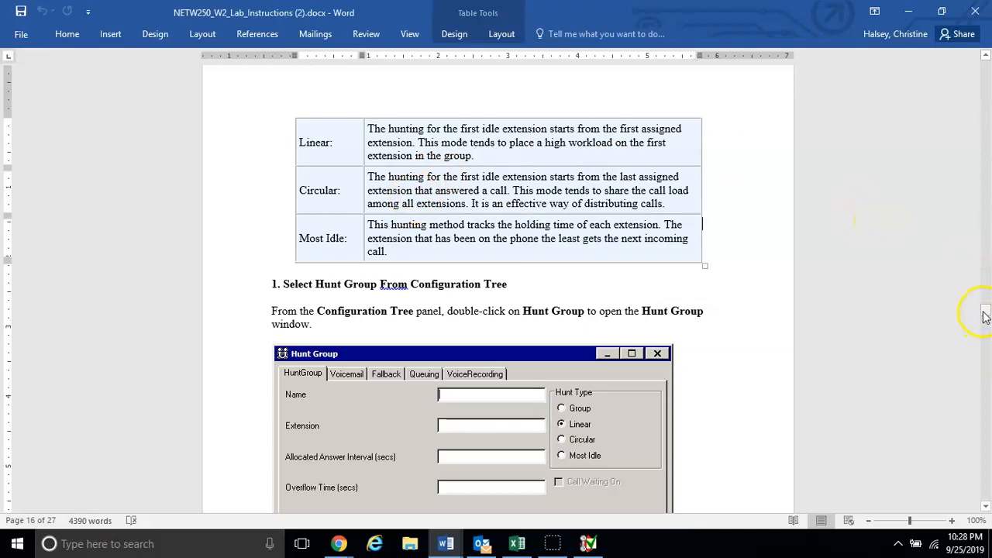
- Arrange the lab instructions document and the Manager configuration window side by side
double_click(571, 10)
drag(2, 82, 2, 110)
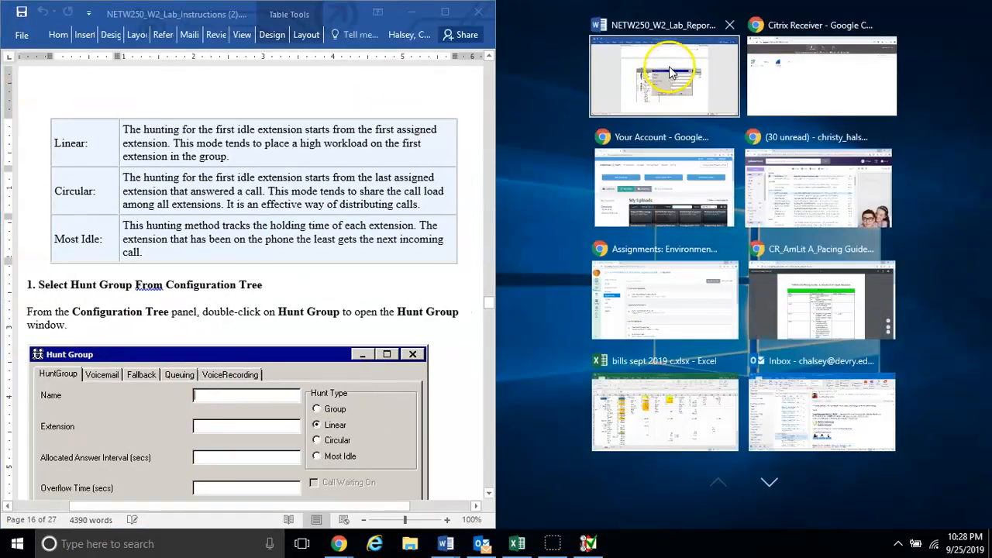
click(577, 547)
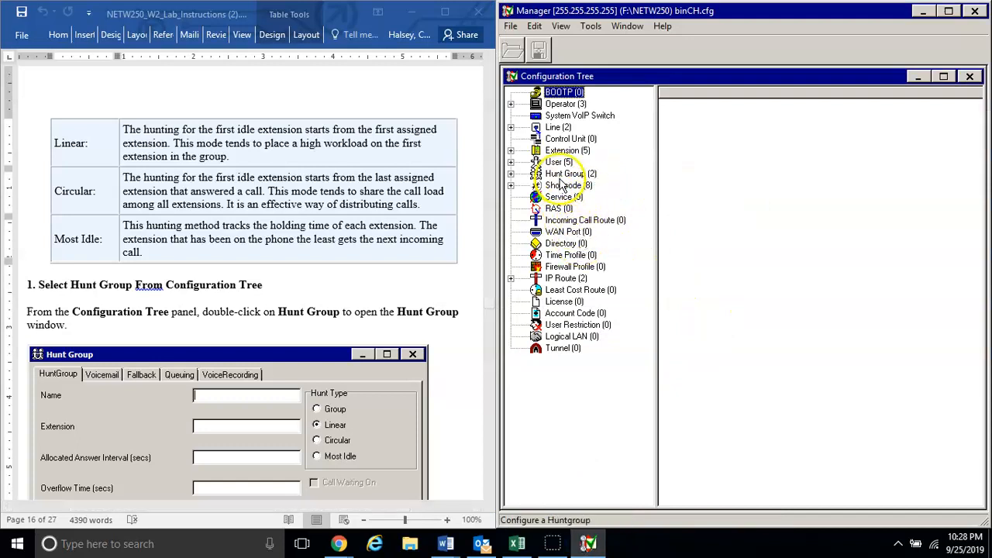
- List the hunt groups from the Configuration Tree and open the Sales hunt group
click(561, 177)
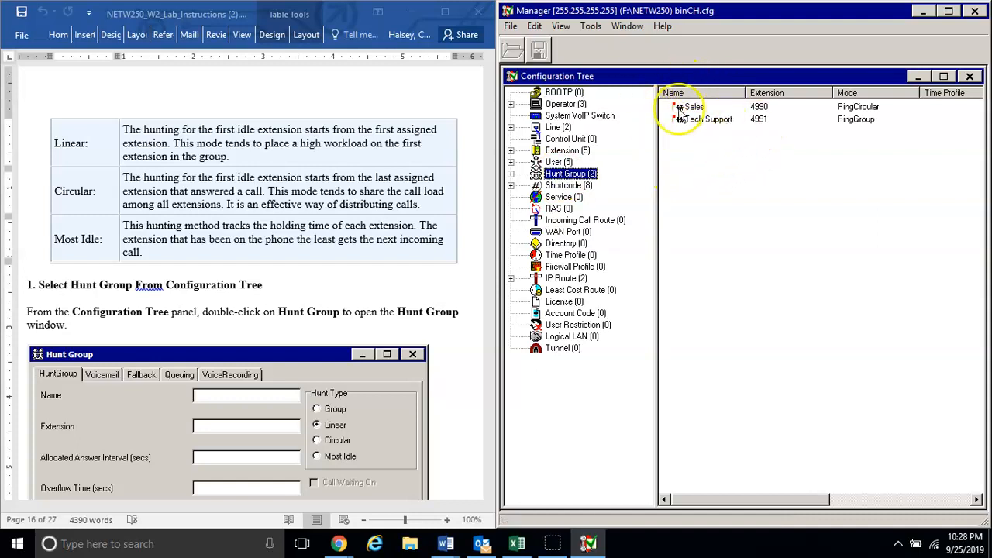
click(707, 176)
right_click(708, 175)
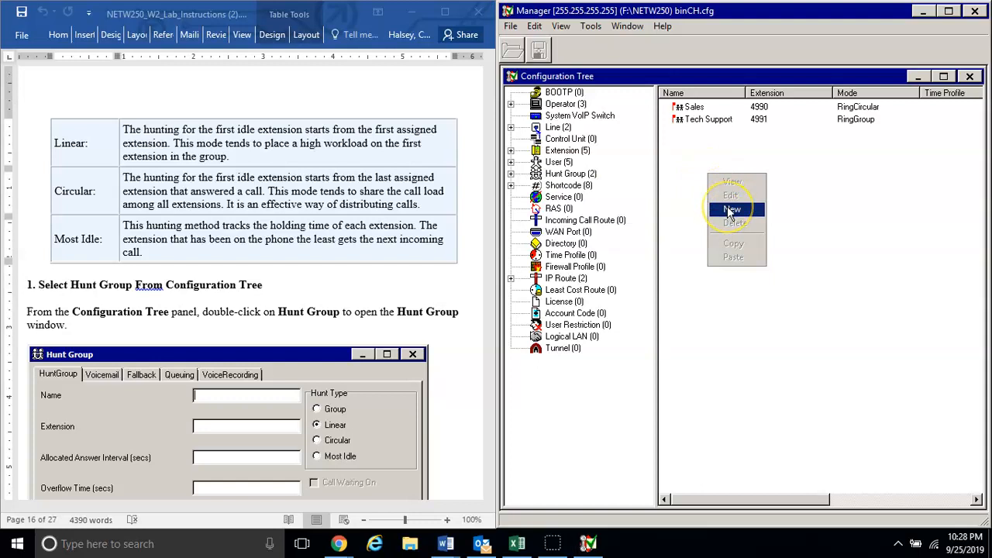
click(692, 110)
double_click(691, 110)
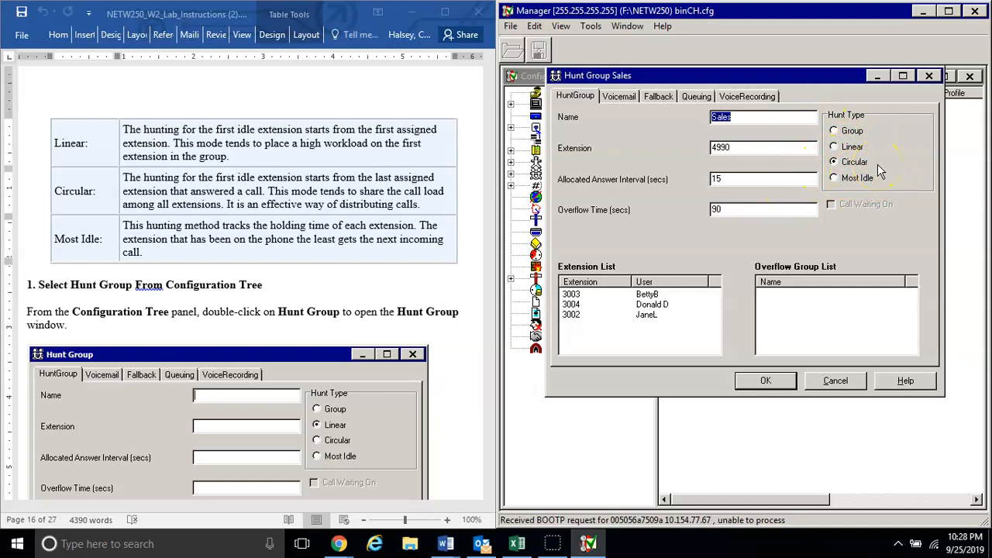
- View the users available to add to the Sales extension list, cancel the selection, and accept the hunt group's settings
right_click(622, 330)
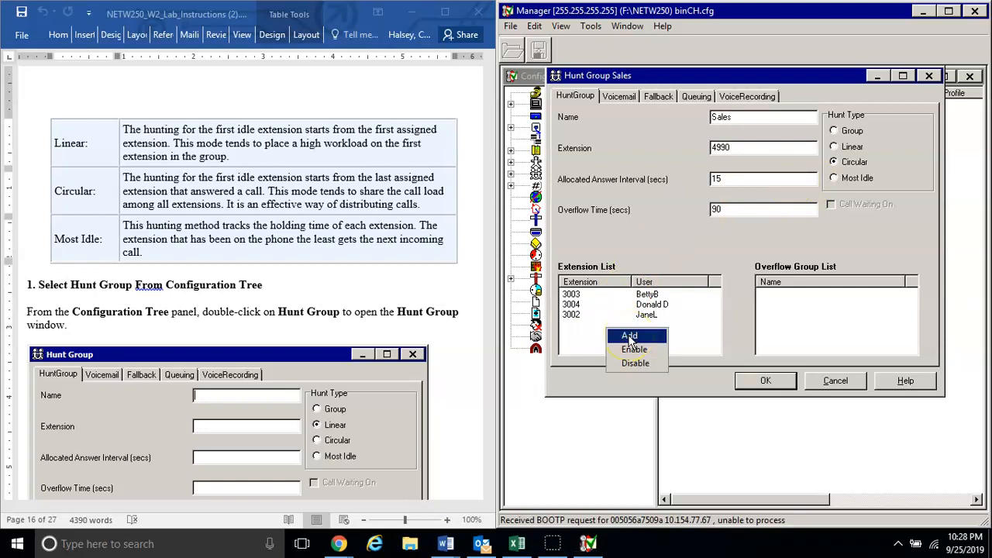
click(629, 337)
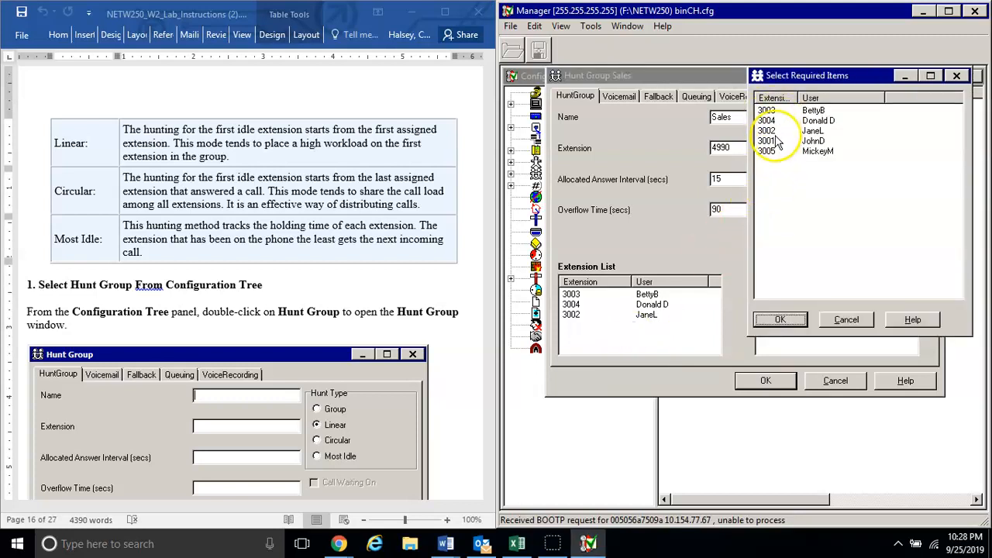
click(846, 319)
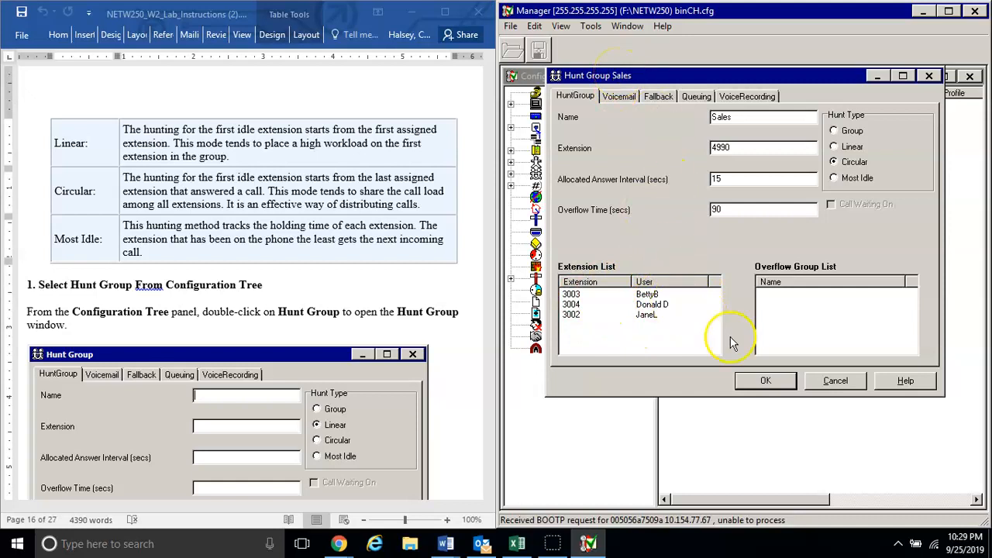
click(761, 383)
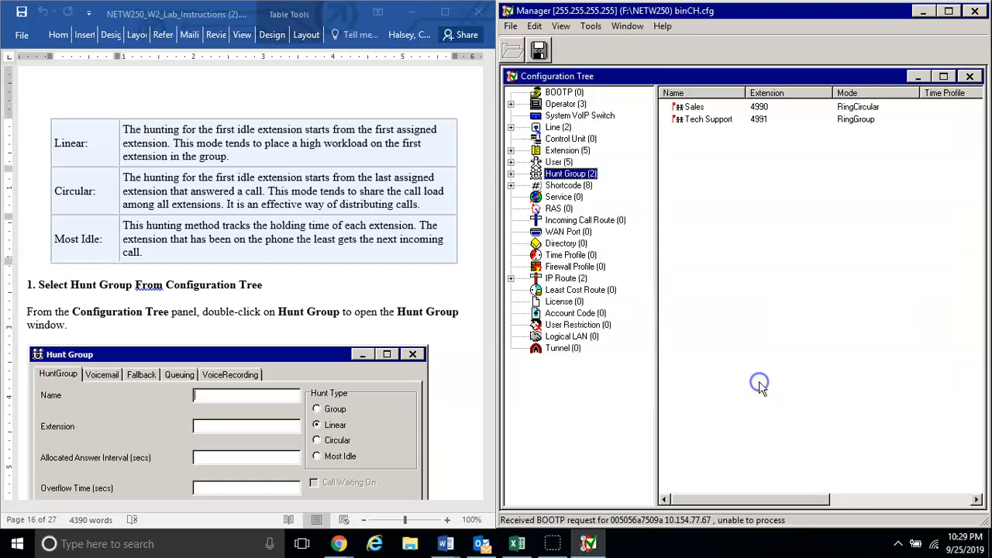
- Review the Tech Support hunt group's settings and extension list, and accept them
double_click(708, 121)
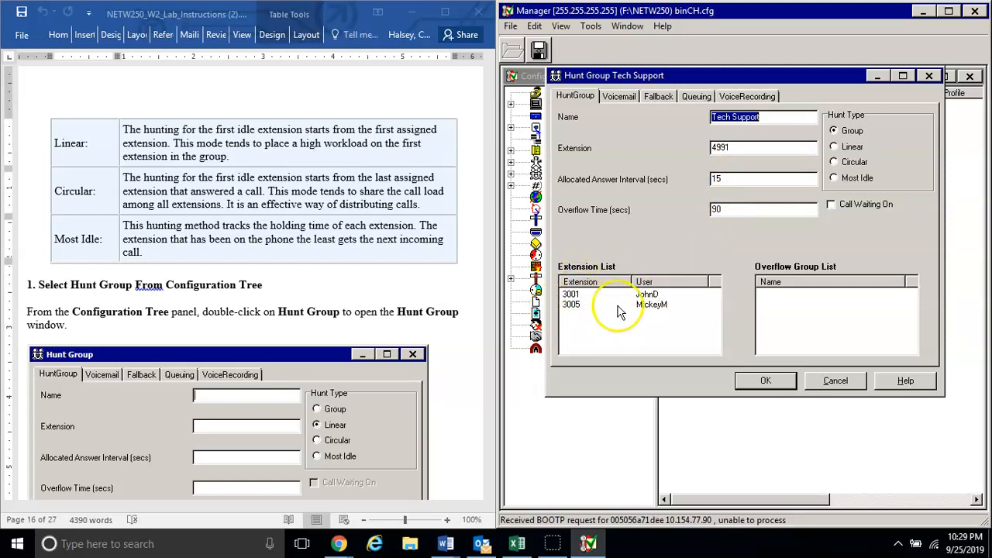
click(766, 381)
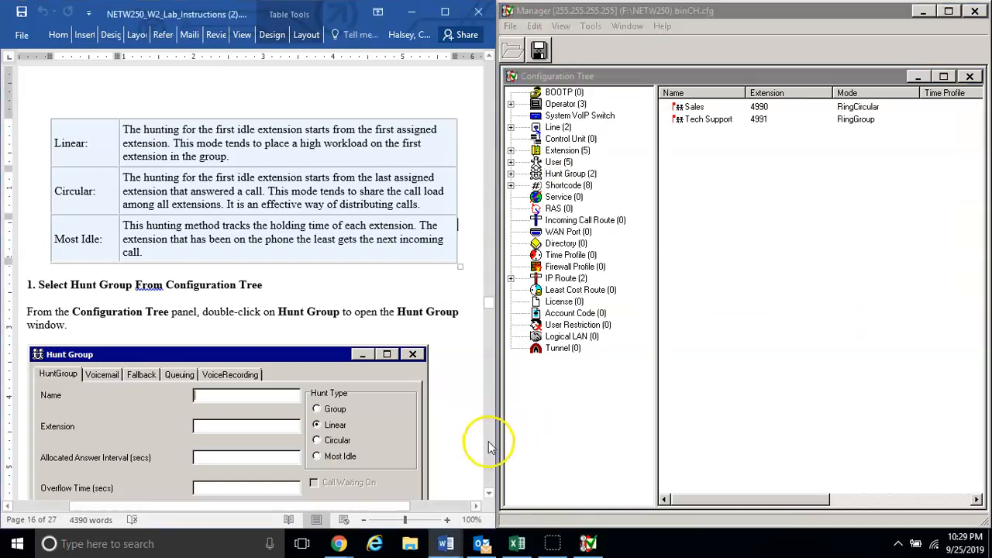
- Follow the lab instructions through Save Intermediate Results and save the configuration as binCH in the NETW250 folder
click(488, 441)
click(488, 442)
click(488, 442)
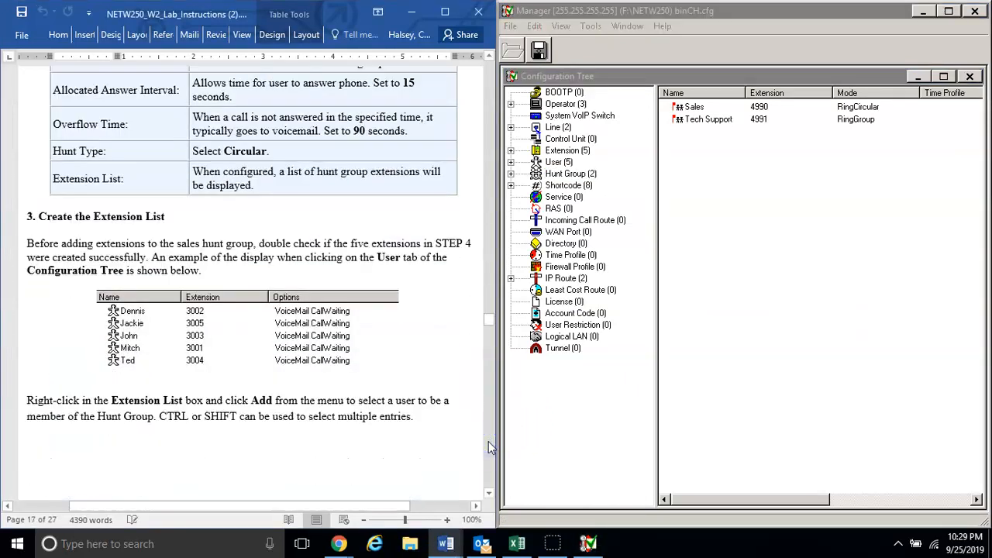
click(488, 442)
click(488, 442)
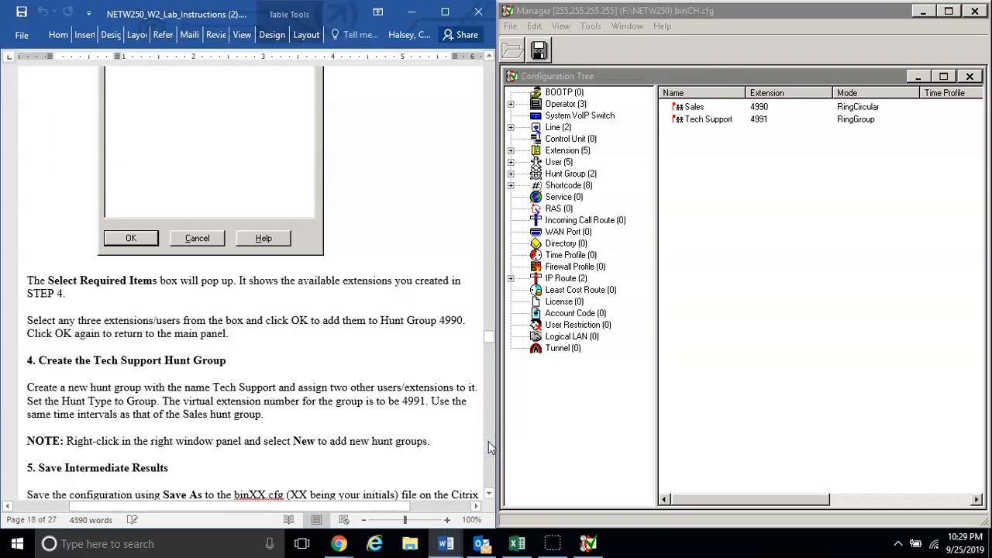
click(488, 447)
click(813, 247)
click(511, 26)
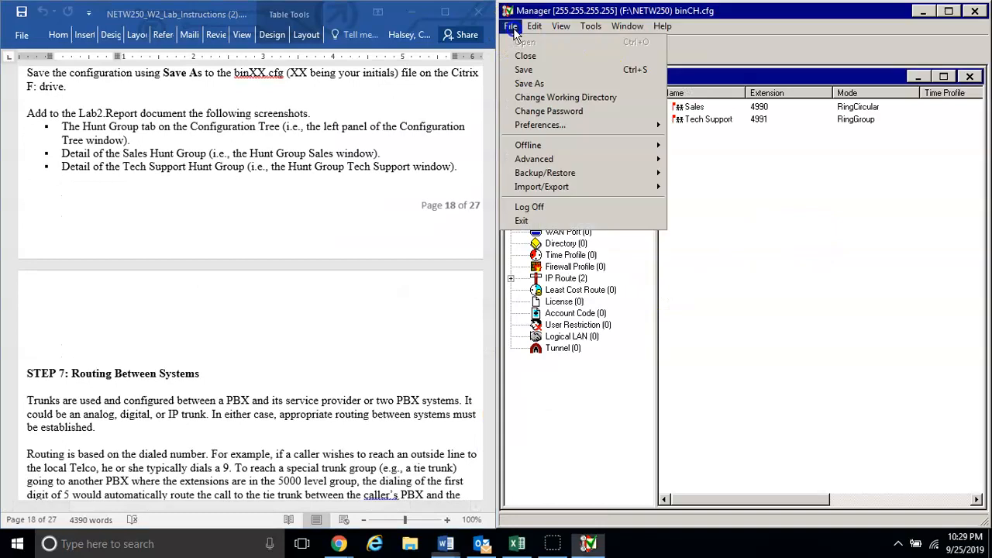
click(564, 82)
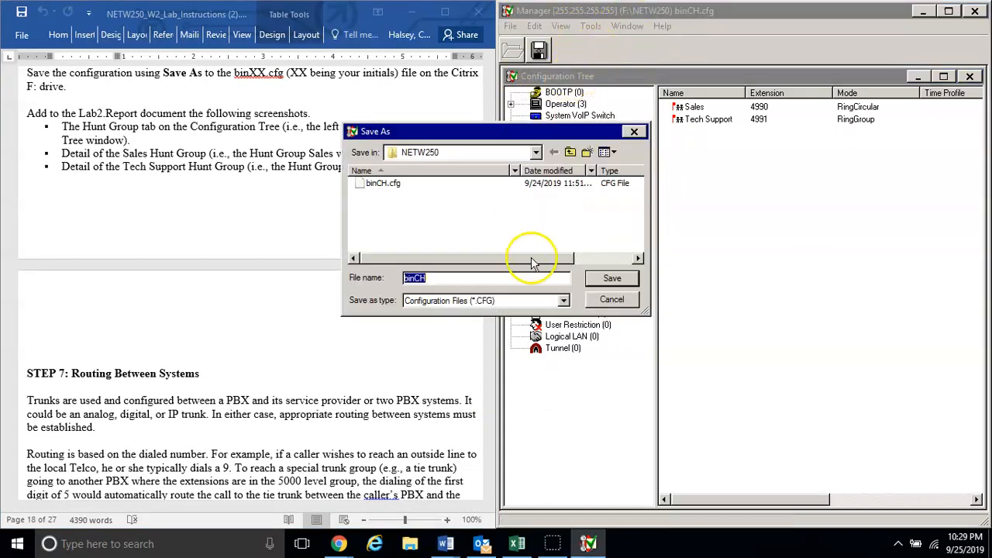
click(604, 280)
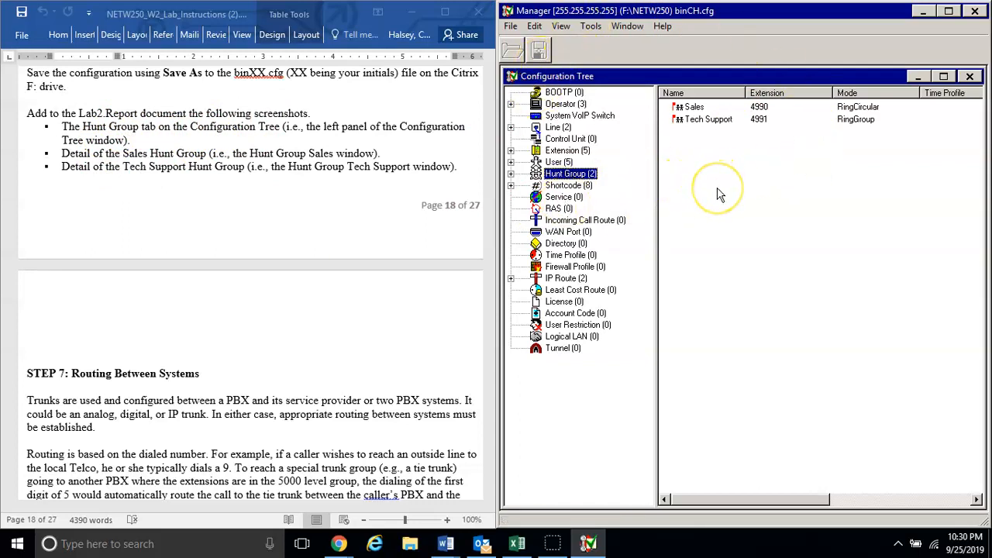
- View the details of the Sales and Tech Support hunt groups in turn, closing each without changes
double_click(705, 109)
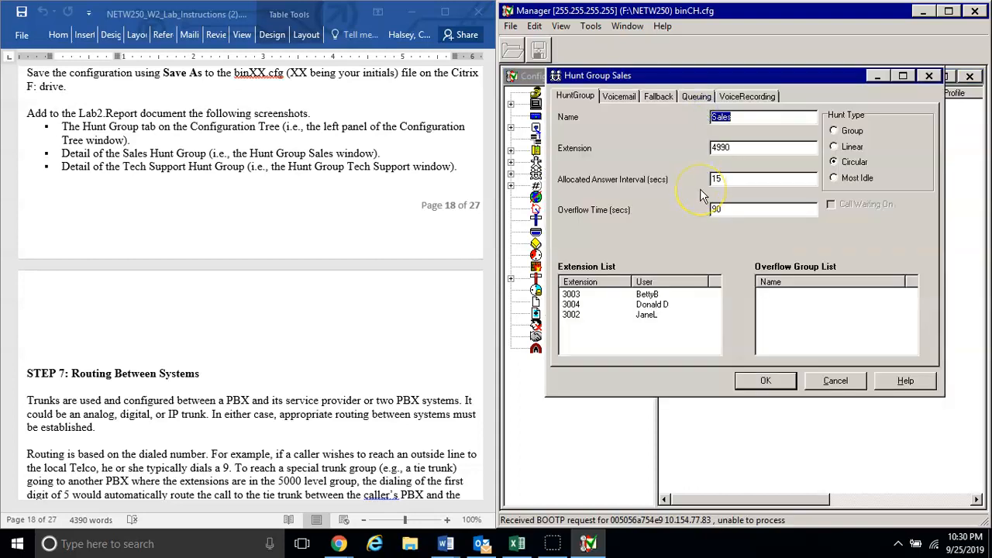
click(837, 384)
click(712, 121)
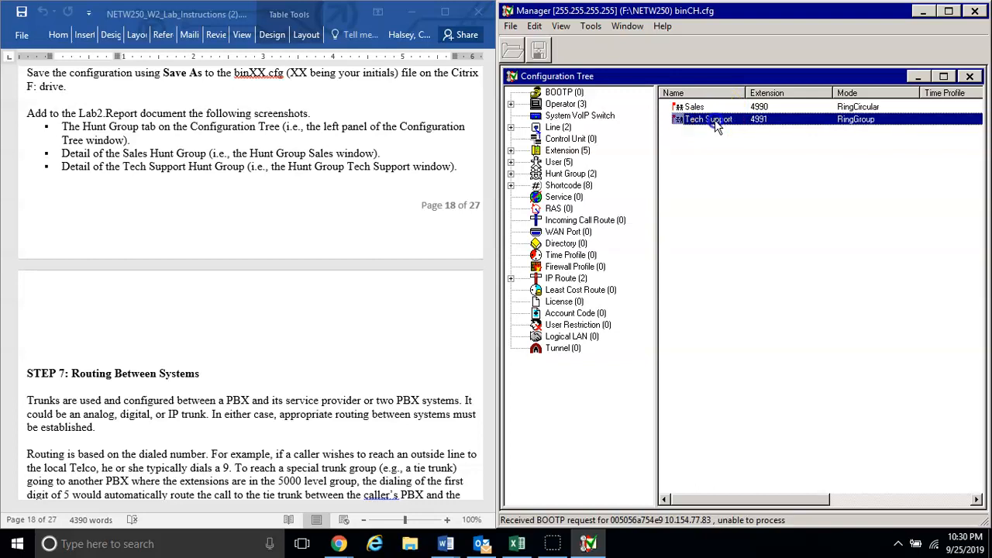
double_click(715, 119)
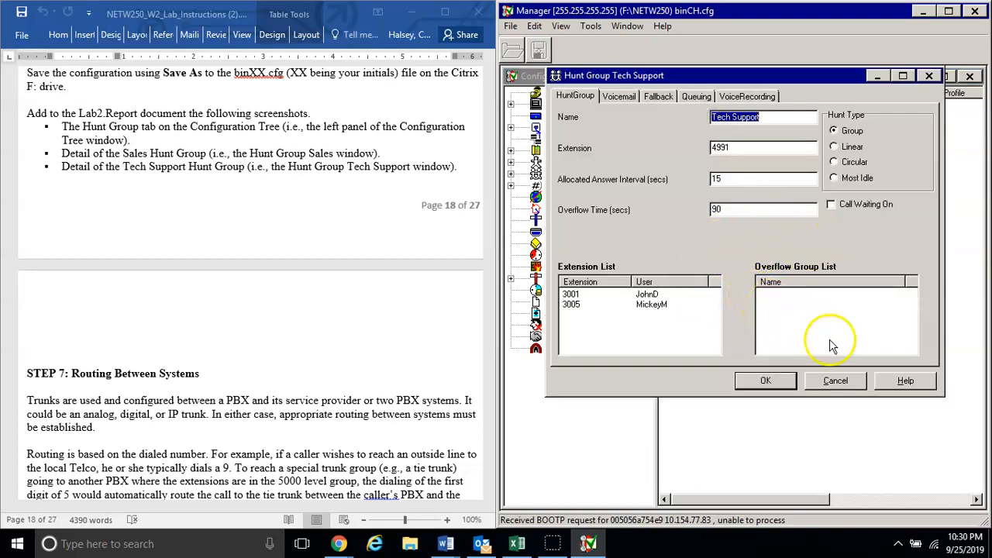
click(838, 380)
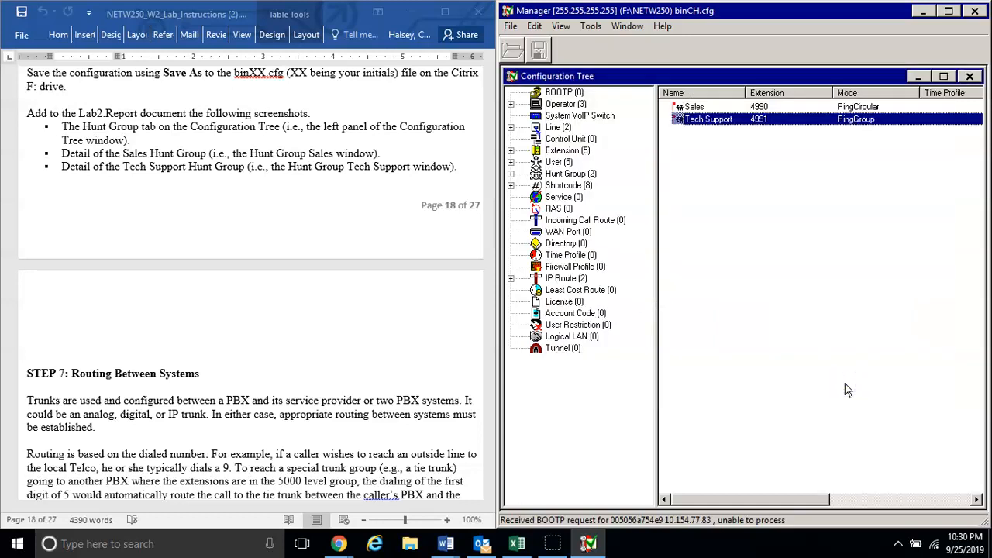
- Read the STEP 7 Routing Between Systems instructions through the routing matrix, the TheirLab line entry and the gateway IP address section
click(392, 339)
drag(492, 349, 492, 355)
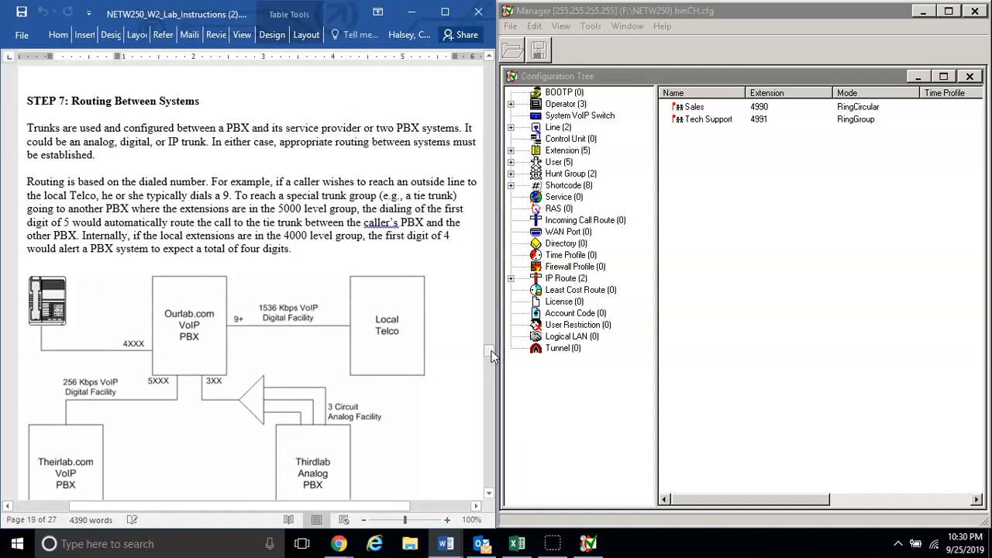
click(489, 494)
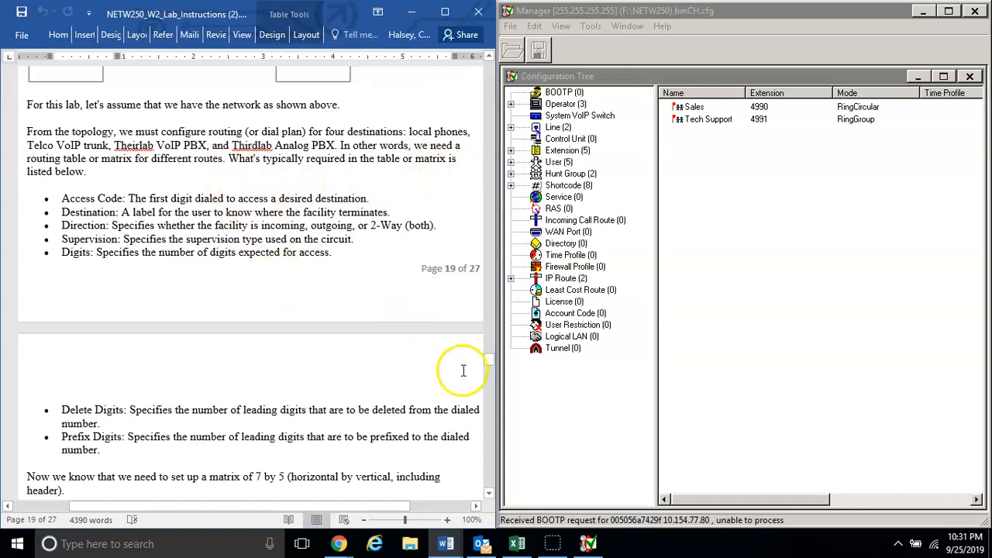
scroll(488, 492, down, 2)
click(488, 493)
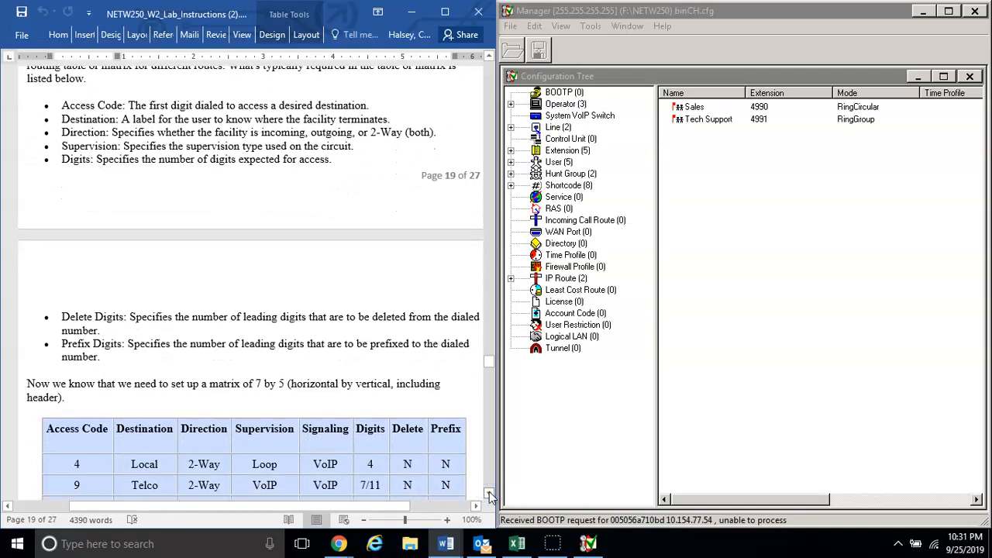
scroll(489, 491, down, 5)
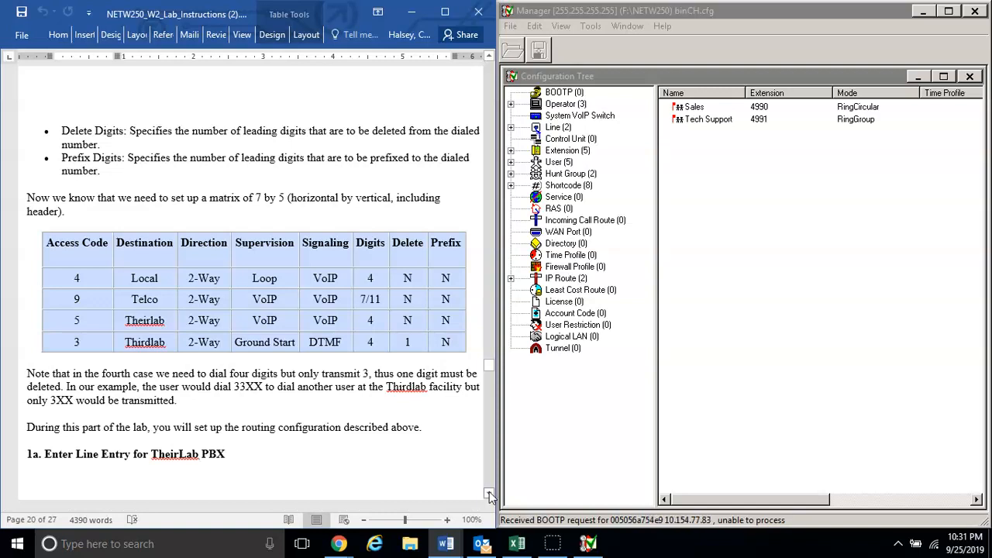
click(489, 493)
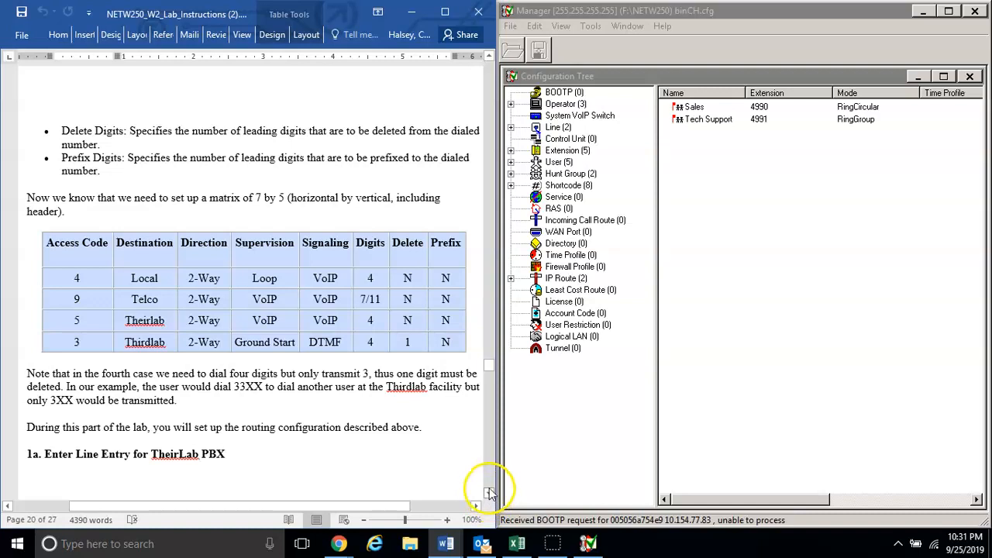
click(489, 493)
click(489, 493)
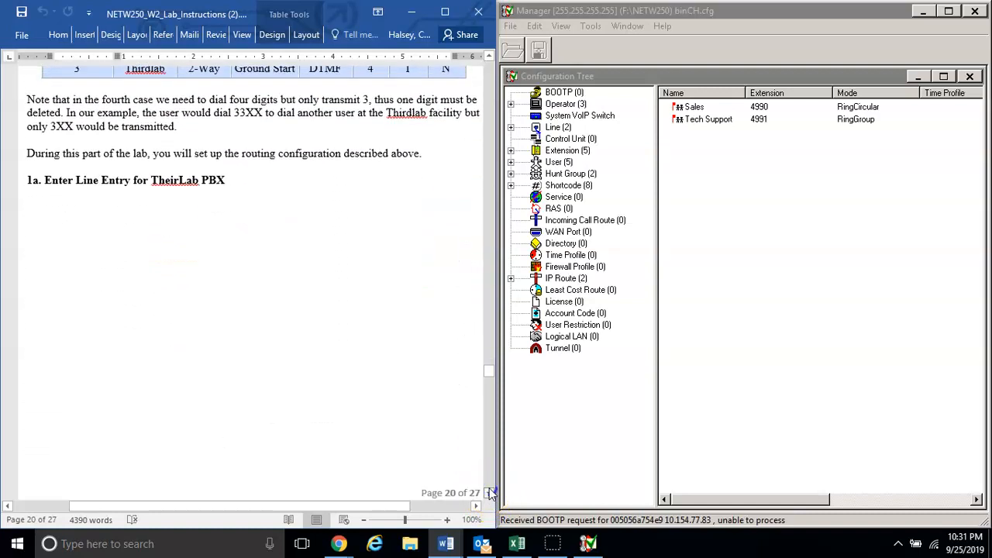
click(489, 493)
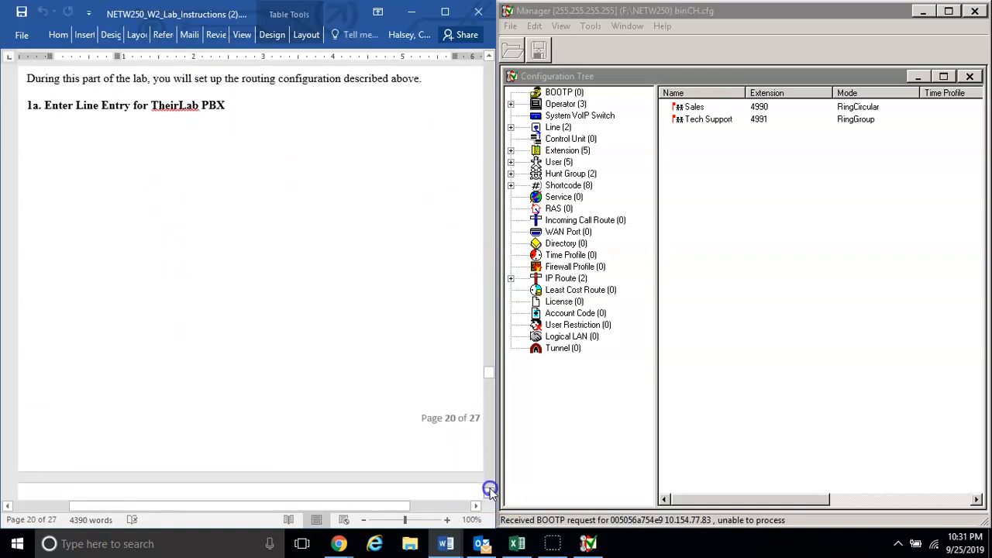
click(489, 493)
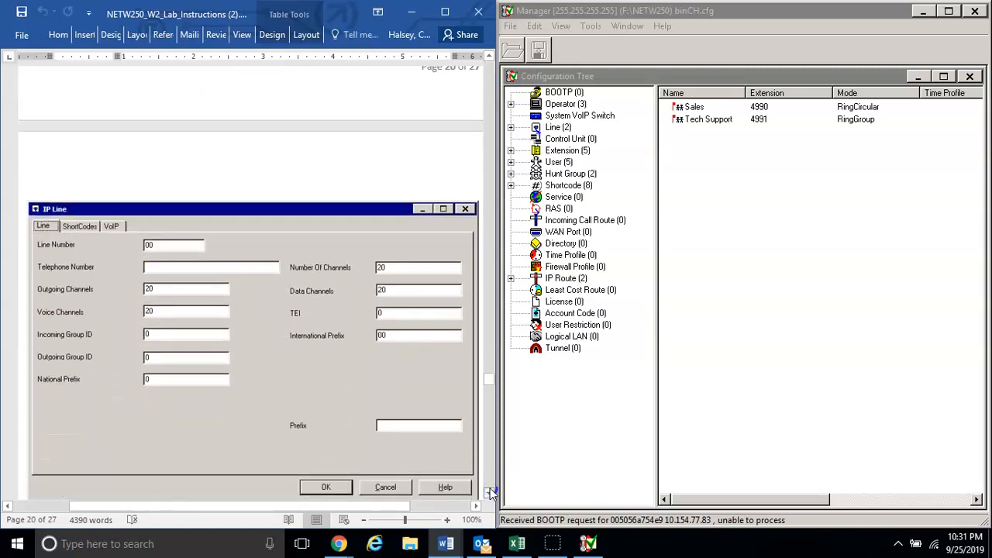
click(491, 492)
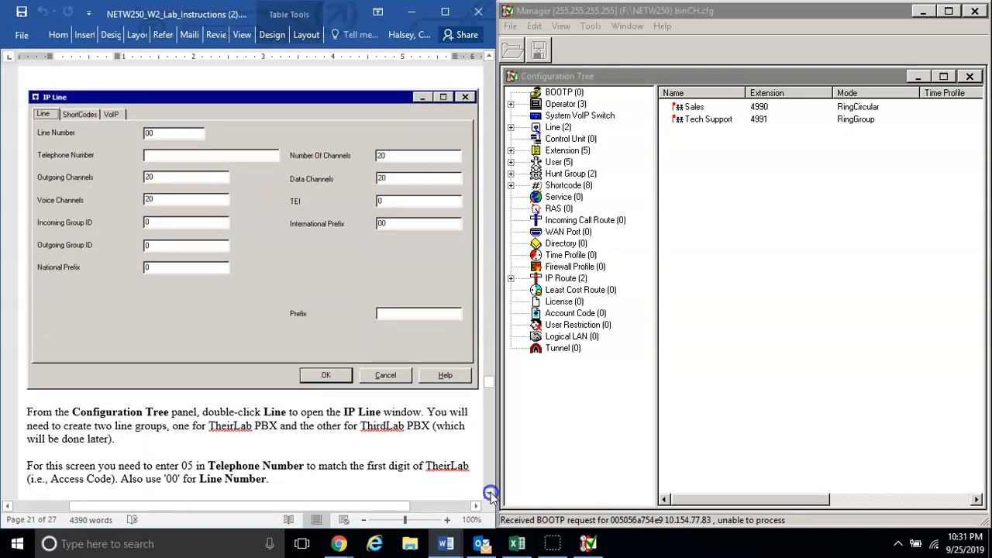
click(490, 492)
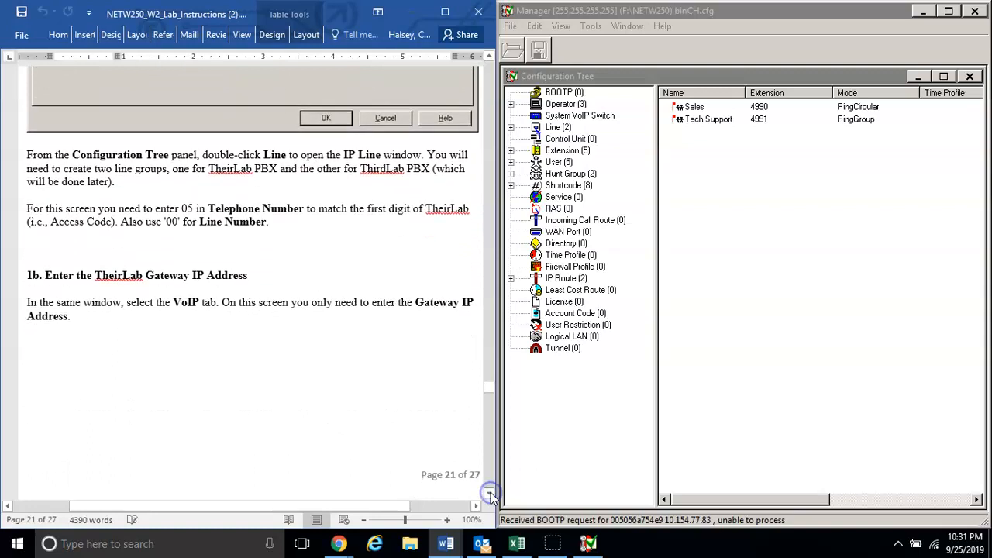
- List the configured lines in the configuration
click(557, 128)
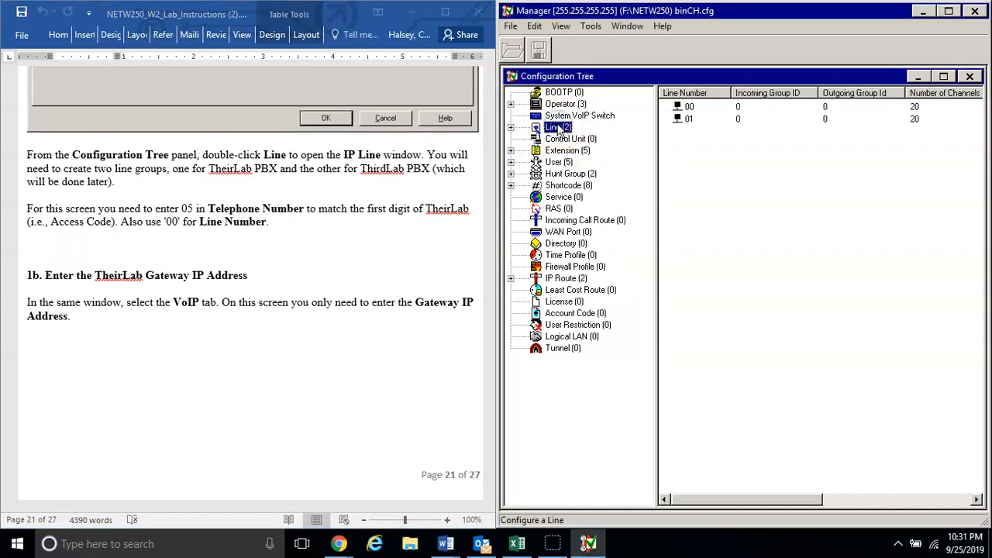
right_click(732, 163)
click(744, 193)
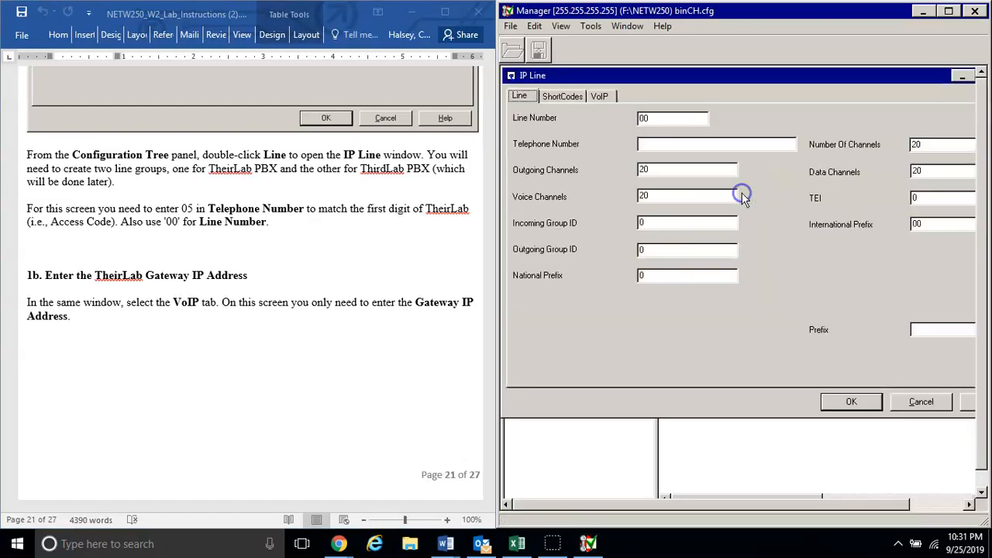
click(899, 401)
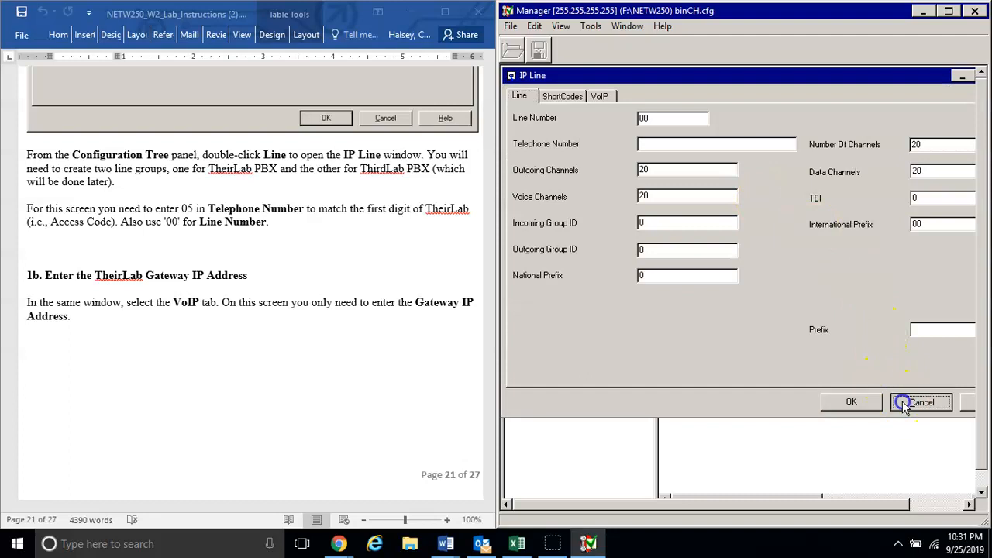
- Review the TheirLab line 00 entry, compare its gateway IP address with the TheirLab table in the instructions, and accept it
double_click(687, 108)
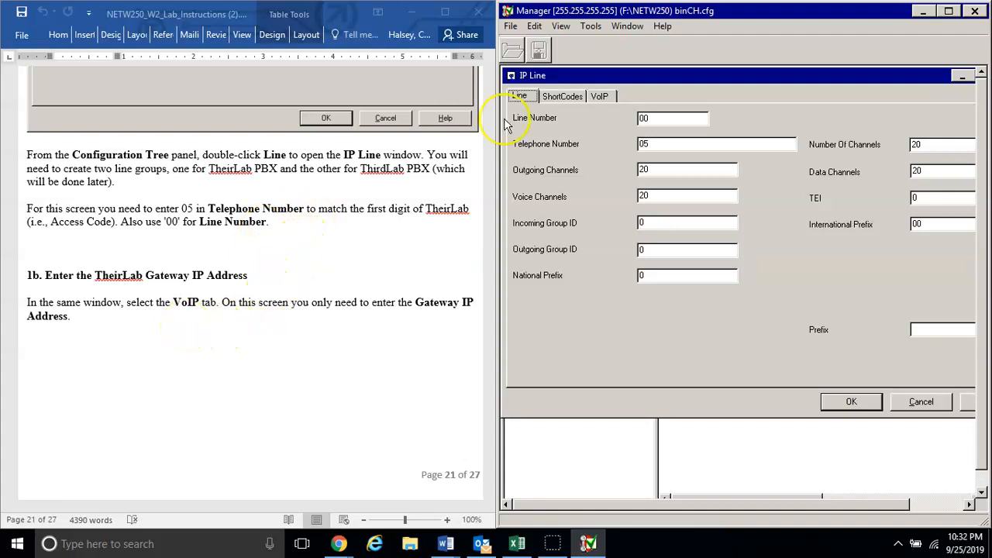
click(601, 96)
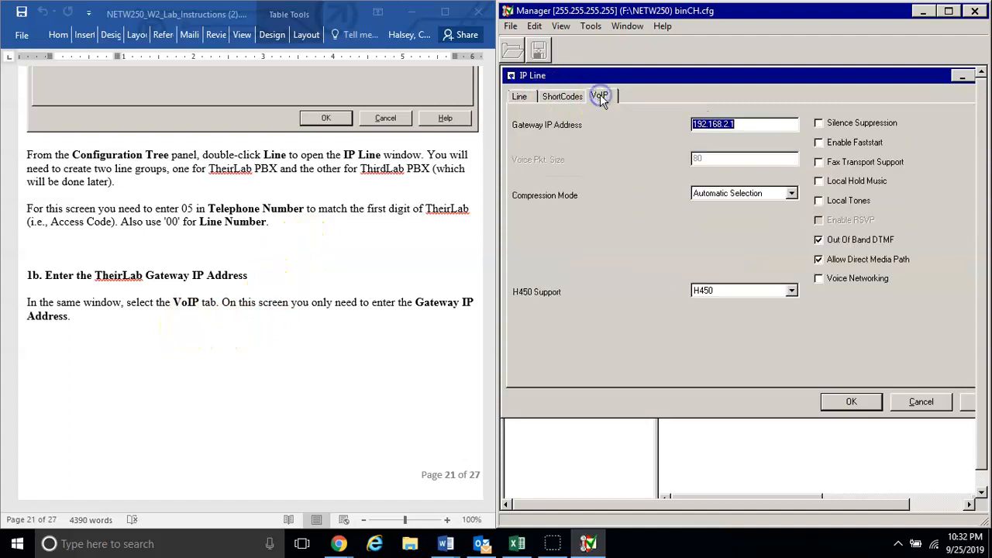
click(417, 355)
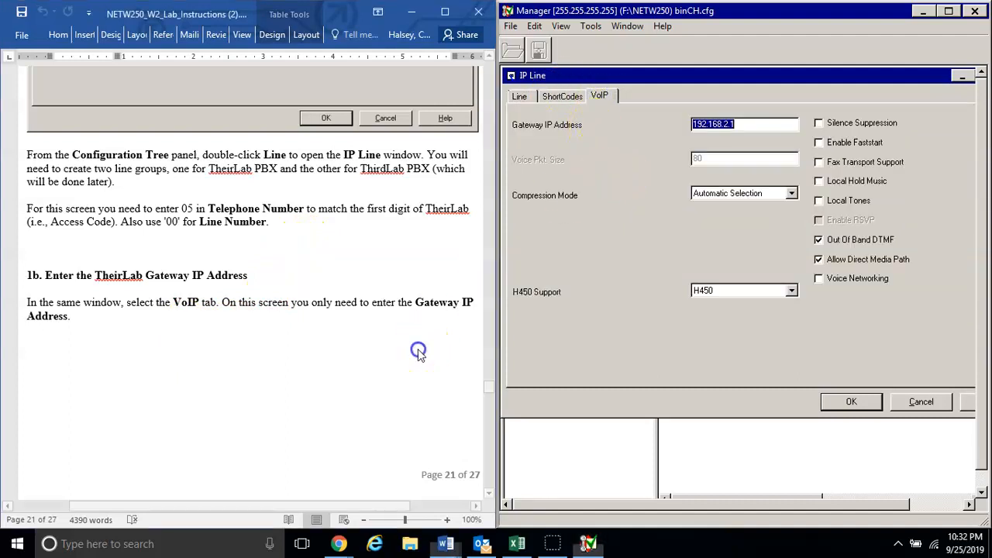
click(489, 492)
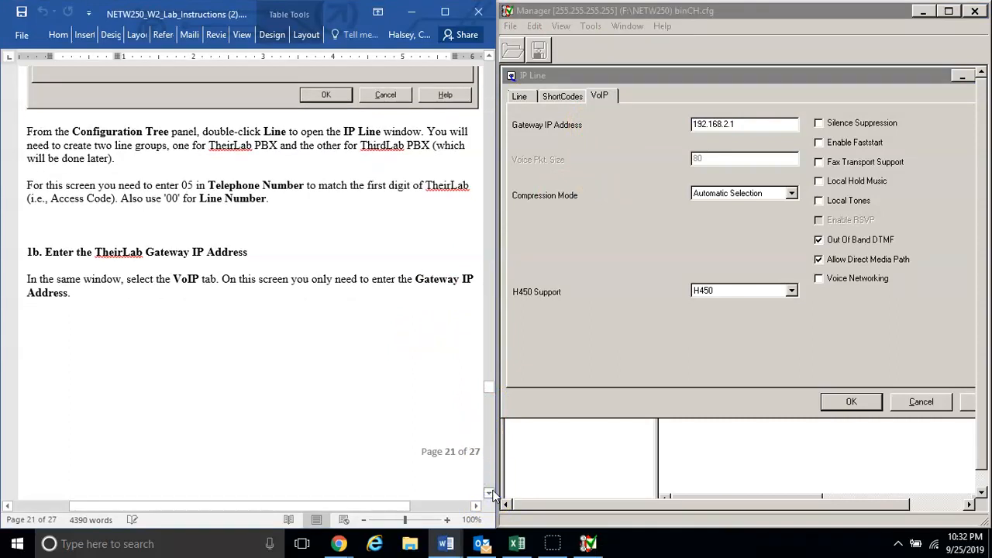
drag(489, 493, 489, 493)
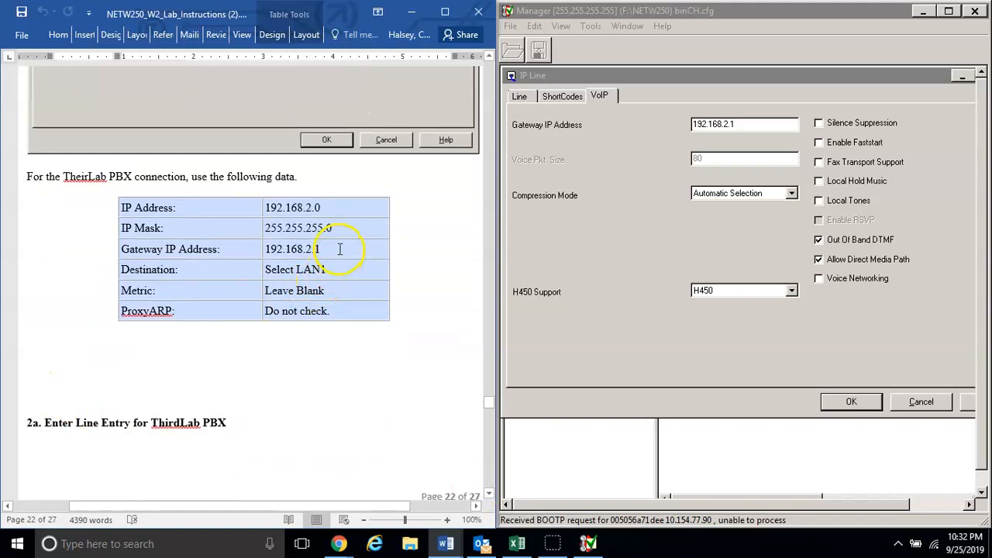
drag(301, 247, 267, 252)
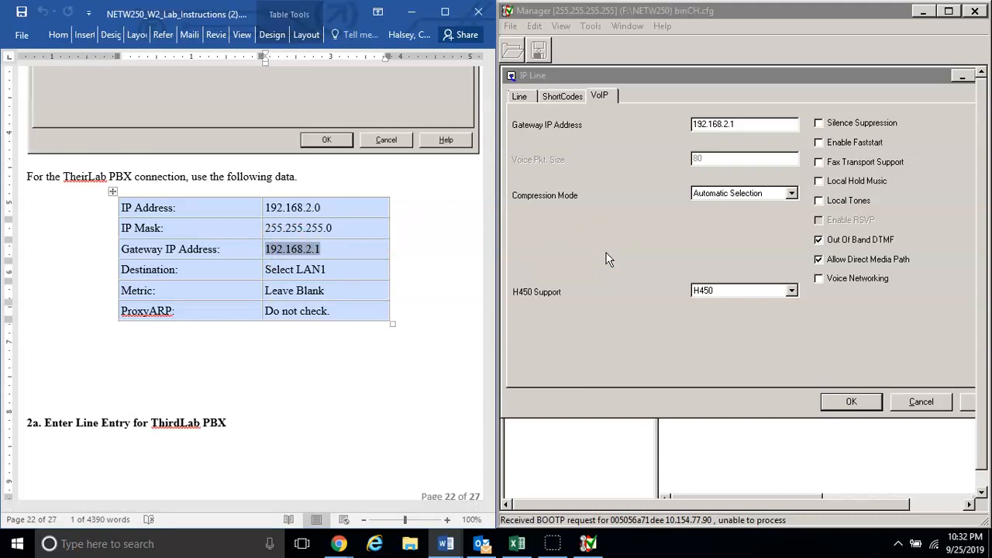
click(844, 403)
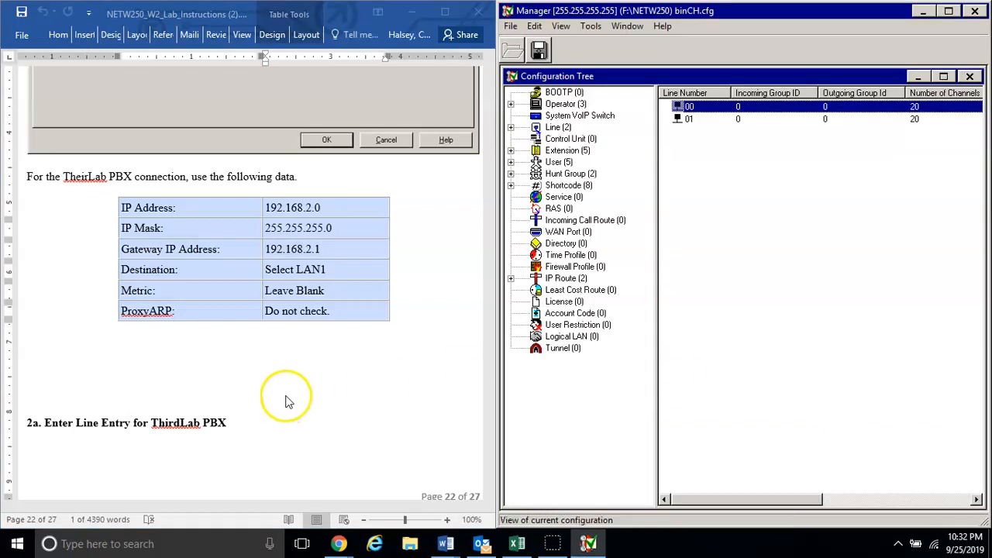
- Read the ThirdLab line entry instructions on telephone number and line number, and open the line 01 entry
click(286, 396)
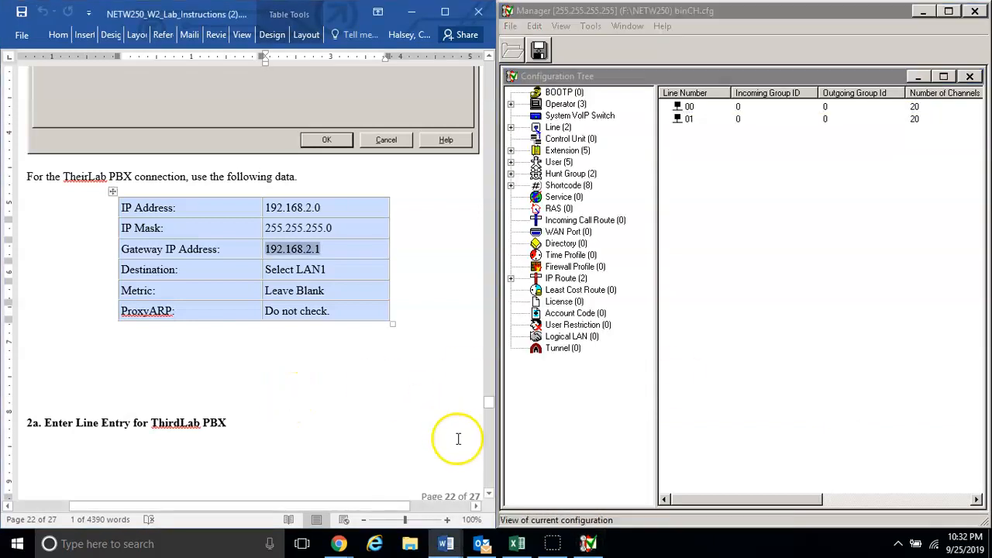
click(489, 494)
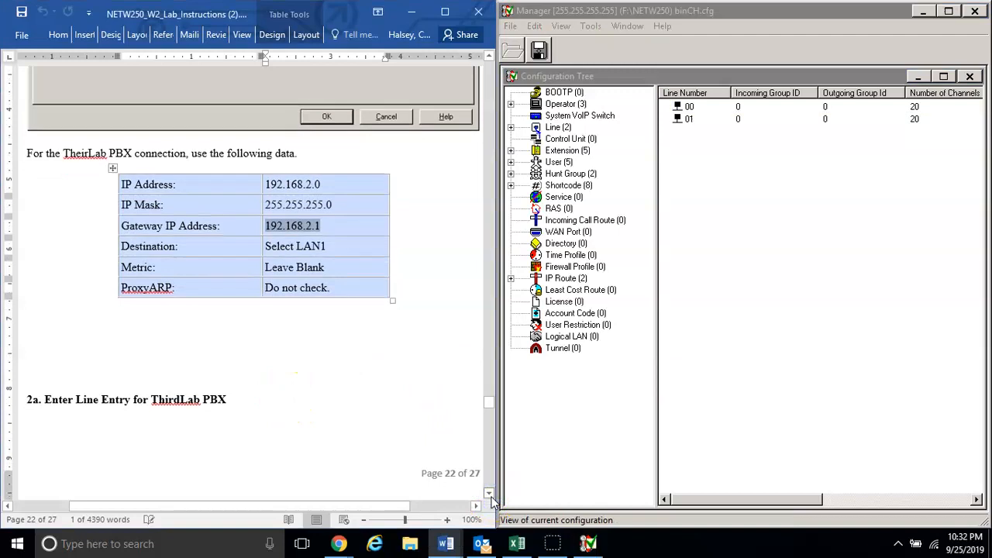
drag(490, 499, 491, 498)
click(792, 256)
right_click(792, 232)
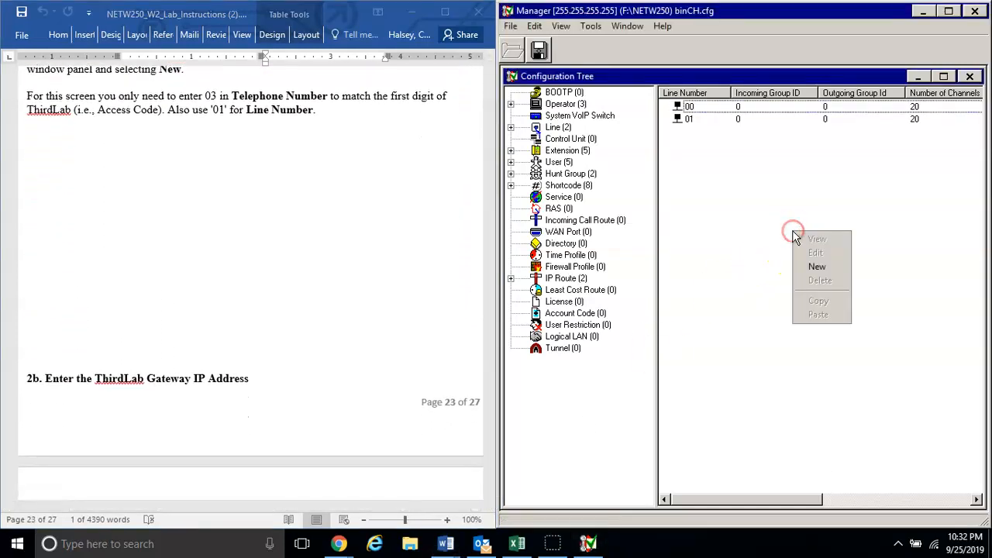
click(816, 266)
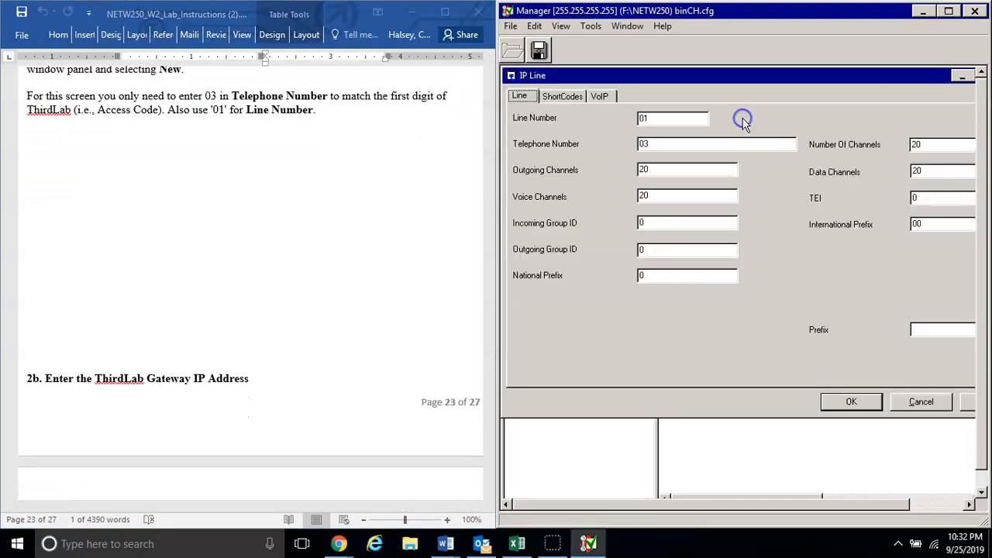
- Display line 01's VoIP settings and find the ThirdLab connection data table in the lab instructions
click(772, 131)
click(302, 322)
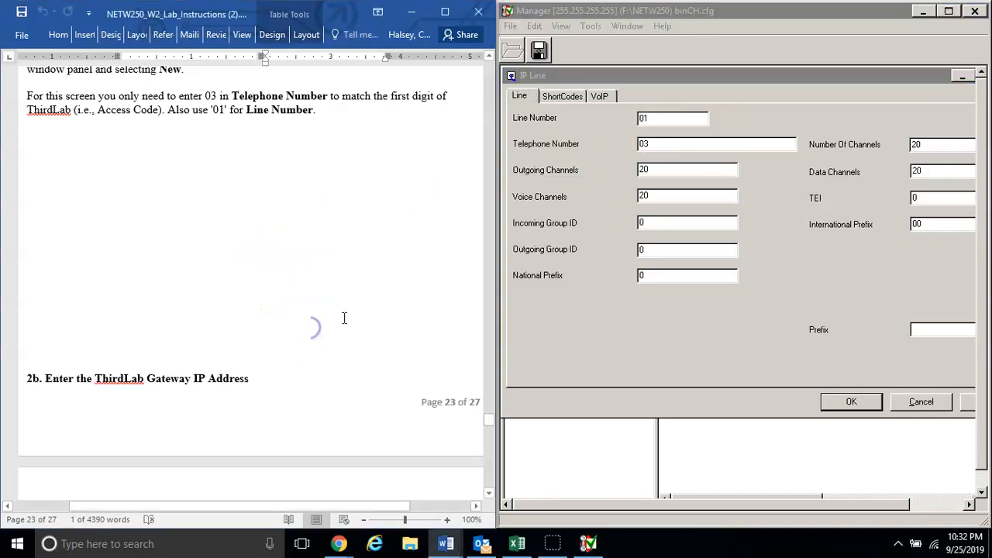
click(603, 94)
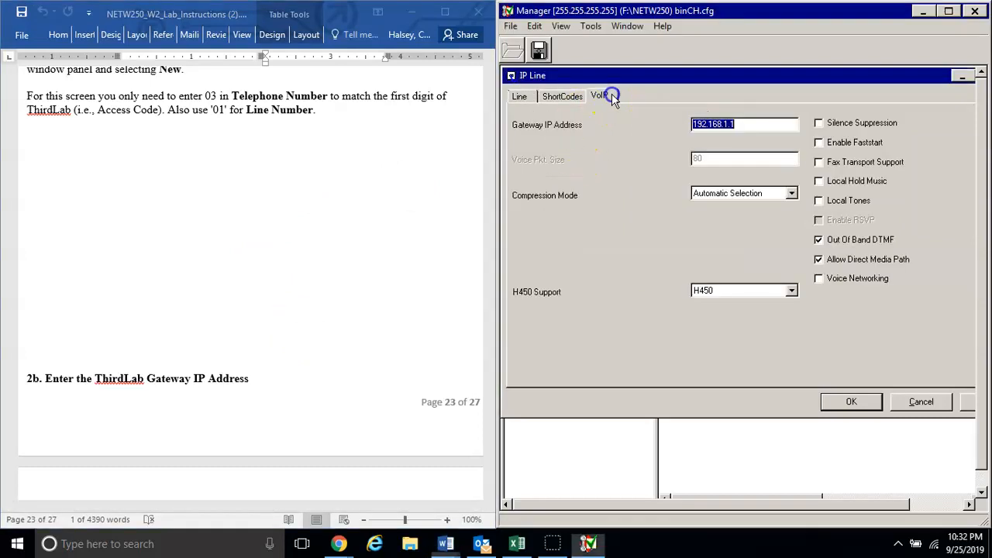
click(401, 318)
click(490, 454)
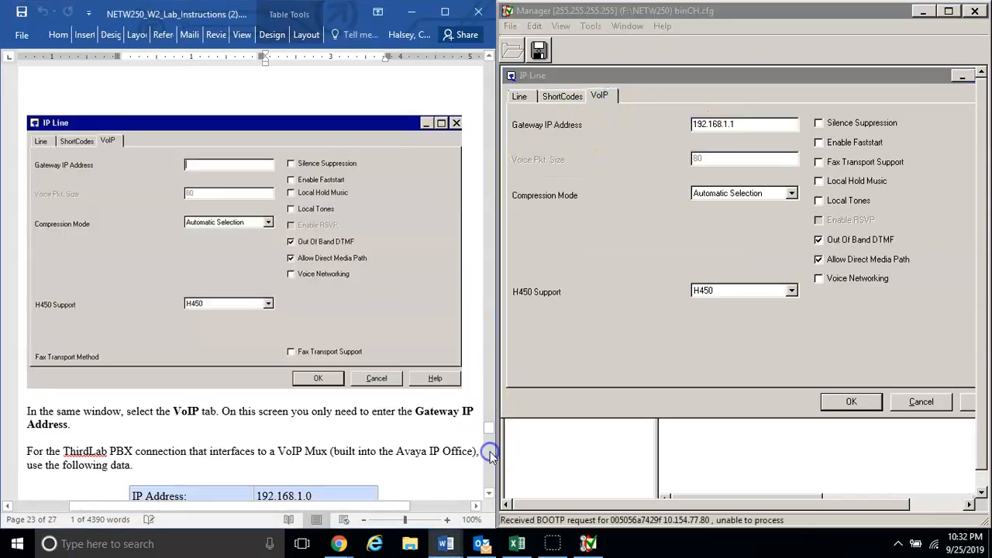
click(490, 454)
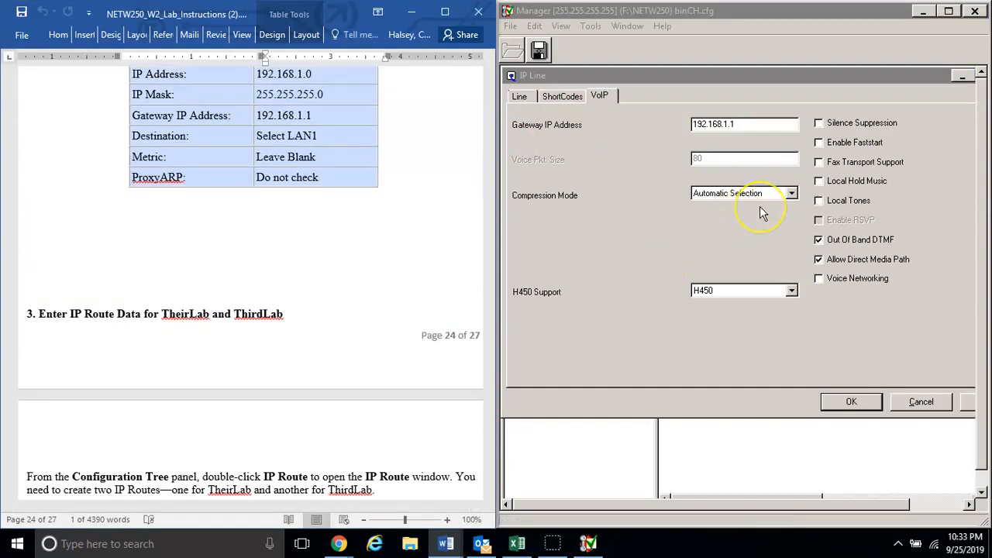
- Compare line 01's gateway IP address with the ThirdLab table and accept the line entry
click(760, 123)
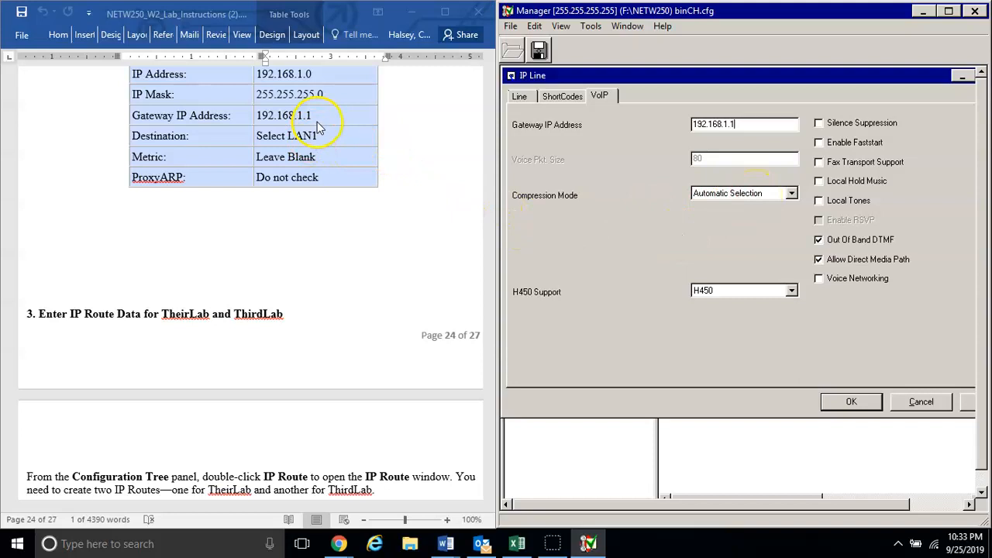
click(272, 124)
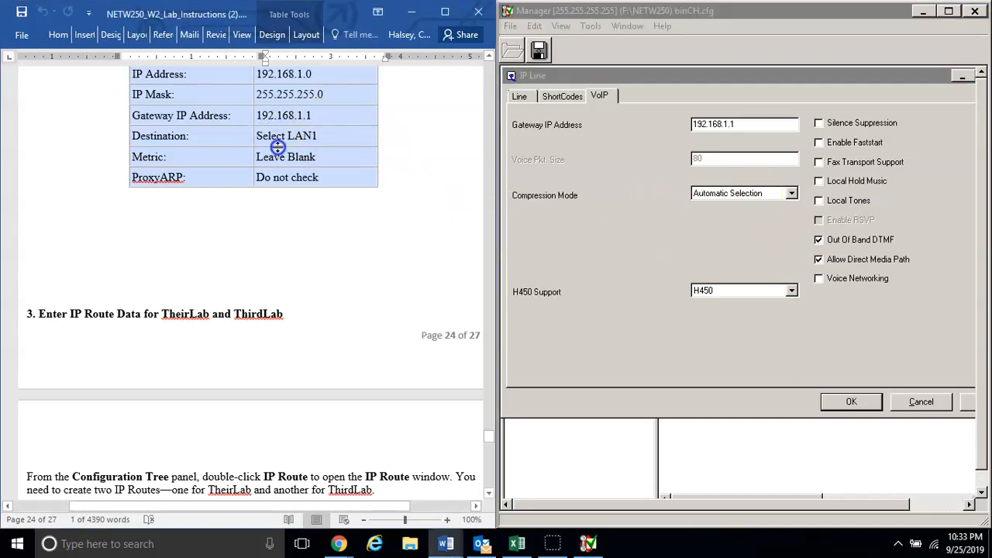
click(822, 403)
click(547, 445)
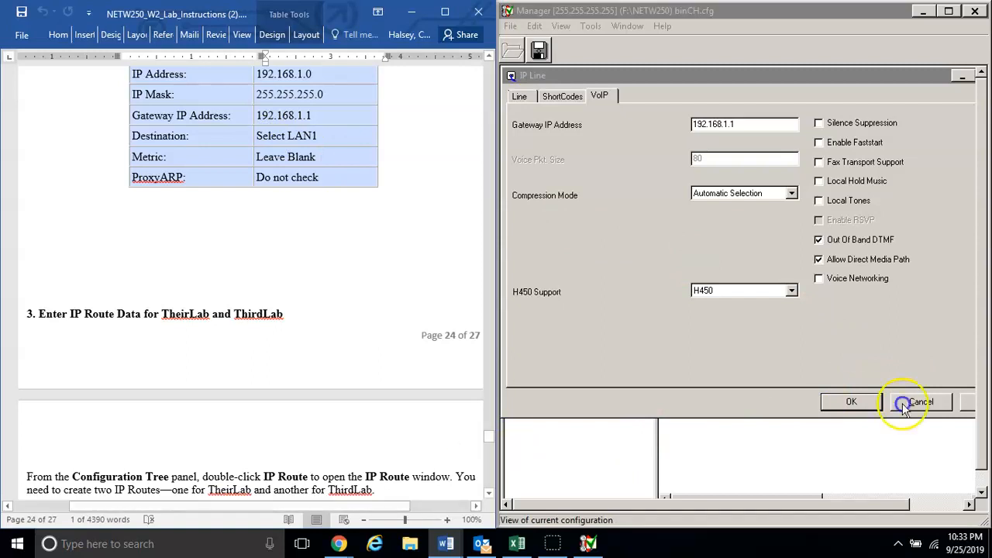
click(849, 400)
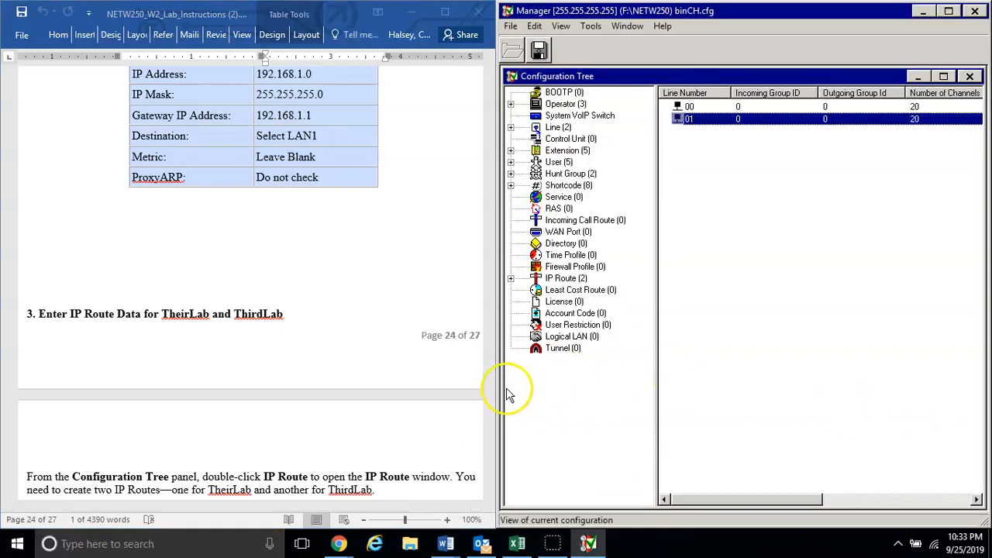
- Find the IP route data for TheirLab and ThirdLab in the instructions and list the configured IP routes
click(472, 414)
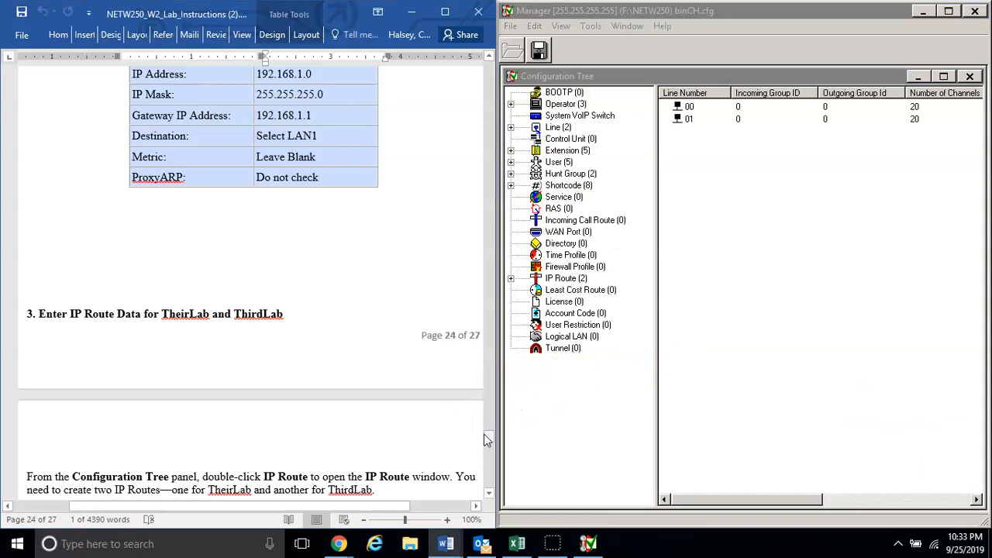
drag(484, 430, 485, 449)
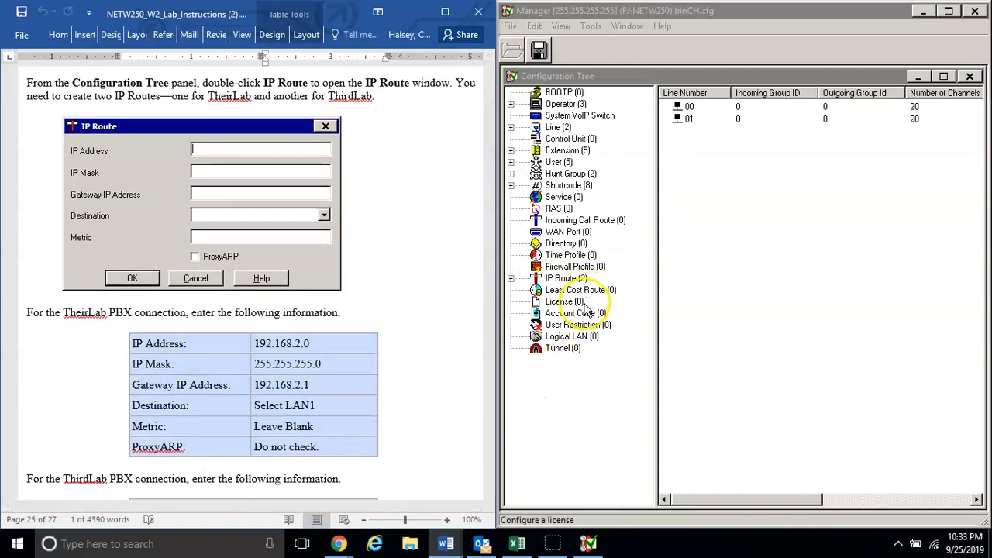
double_click(572, 280)
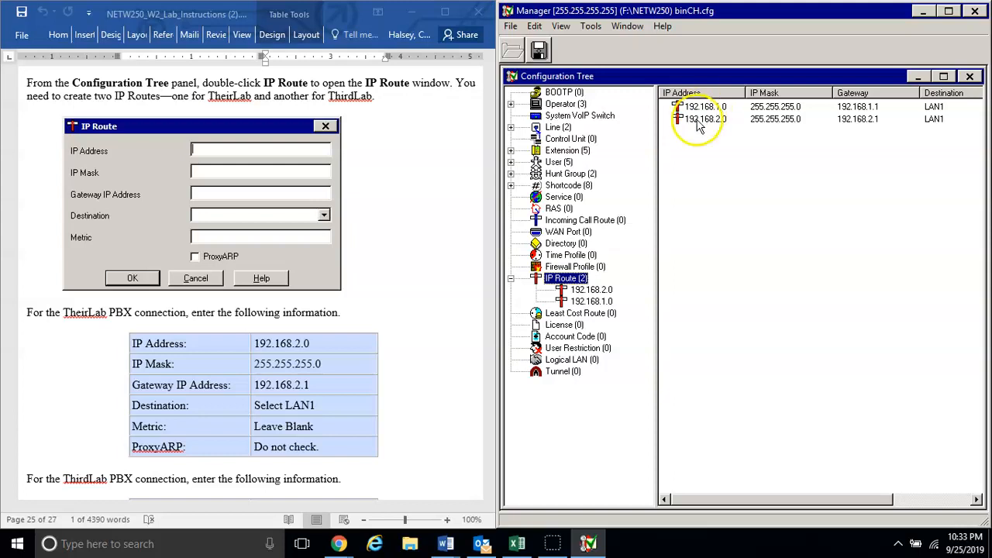
right_click(705, 149)
click(721, 184)
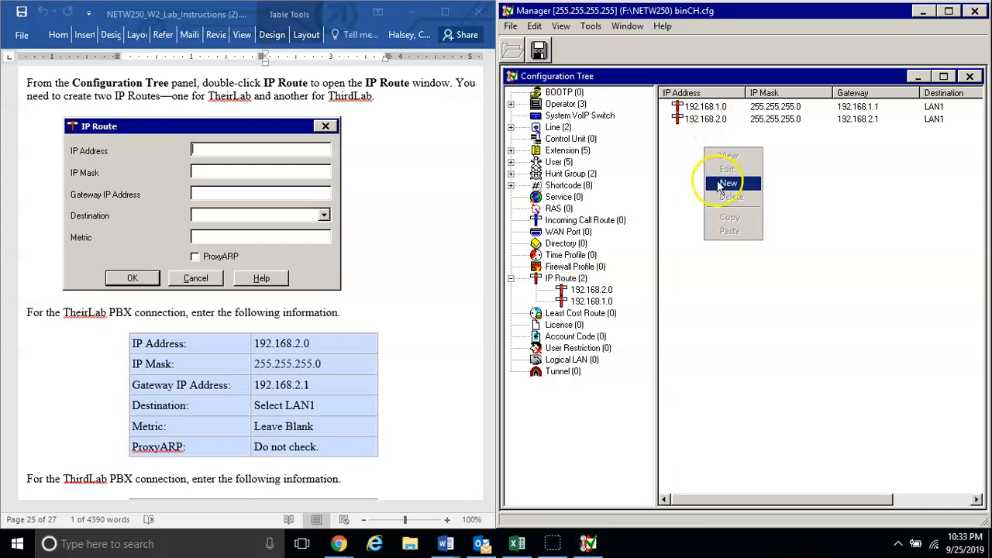
click(740, 228)
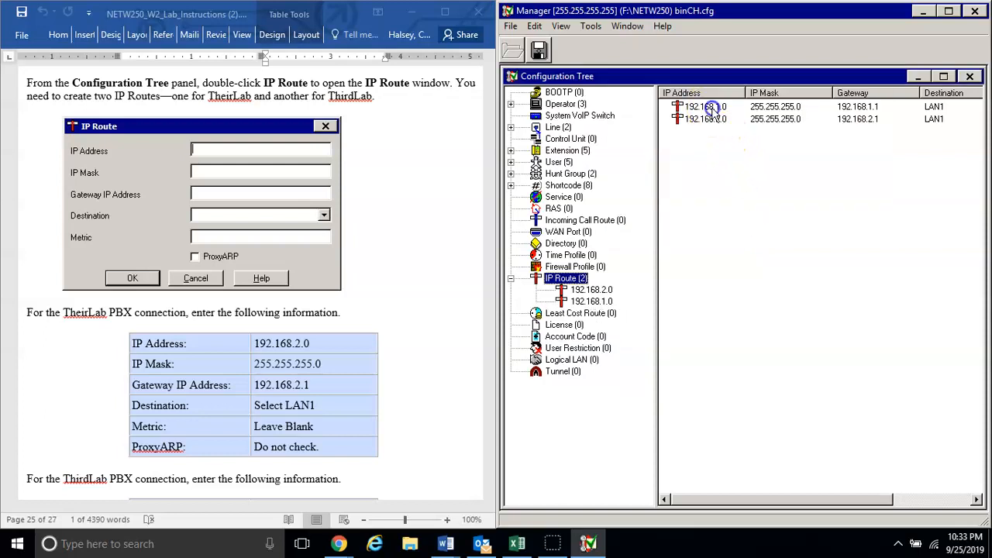
- Review the 192.168.1.0 IP route, choose LAN1 as its destination, and accept it
double_click(706, 105)
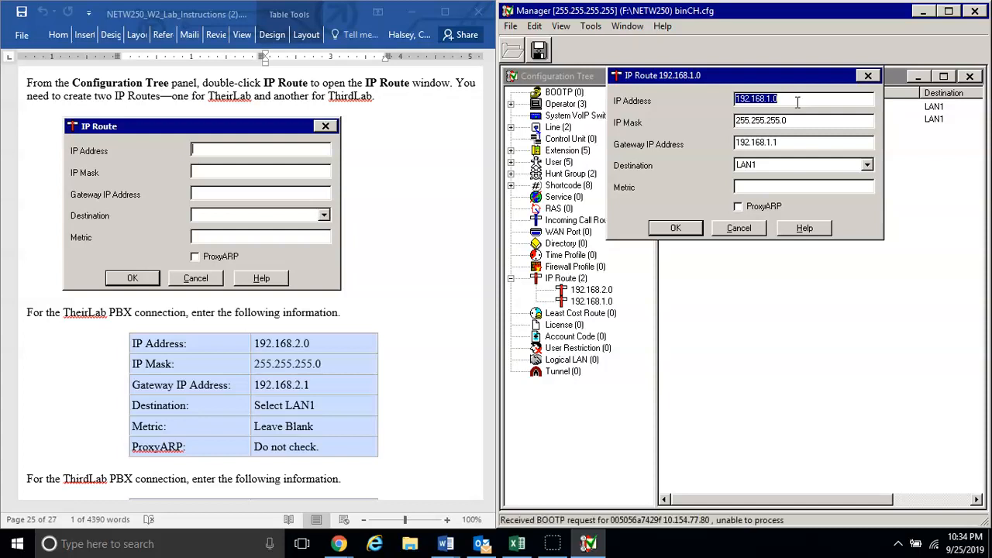
click(779, 165)
click(780, 176)
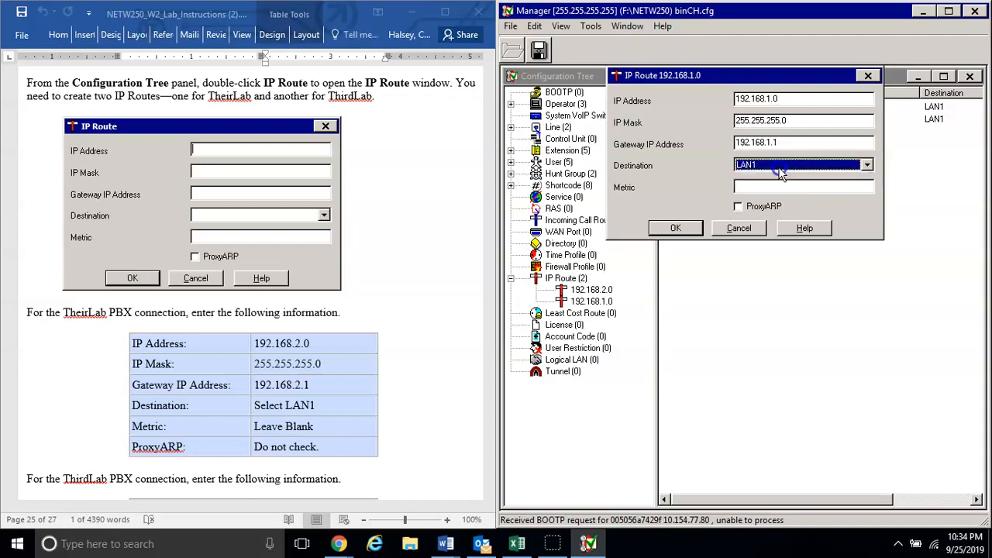
click(698, 228)
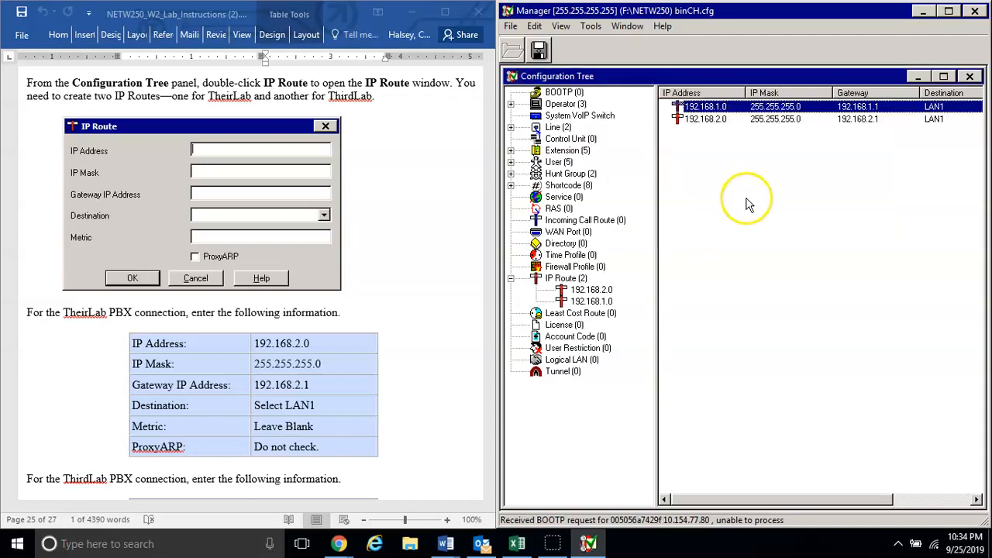
- Review the 192.168.2.0 IP route's mask, gateway and destination, and accept it
double_click(726, 121)
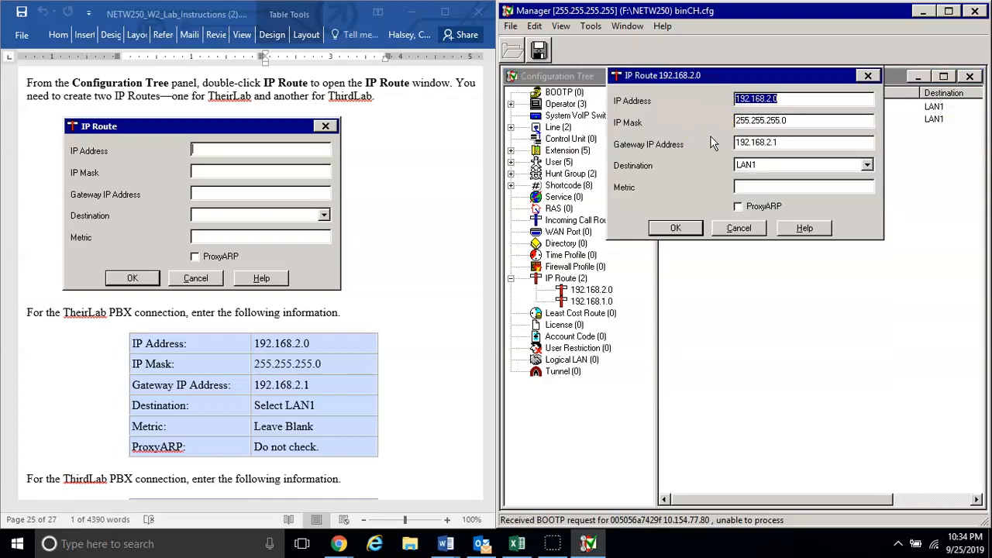
click(785, 143)
click(678, 229)
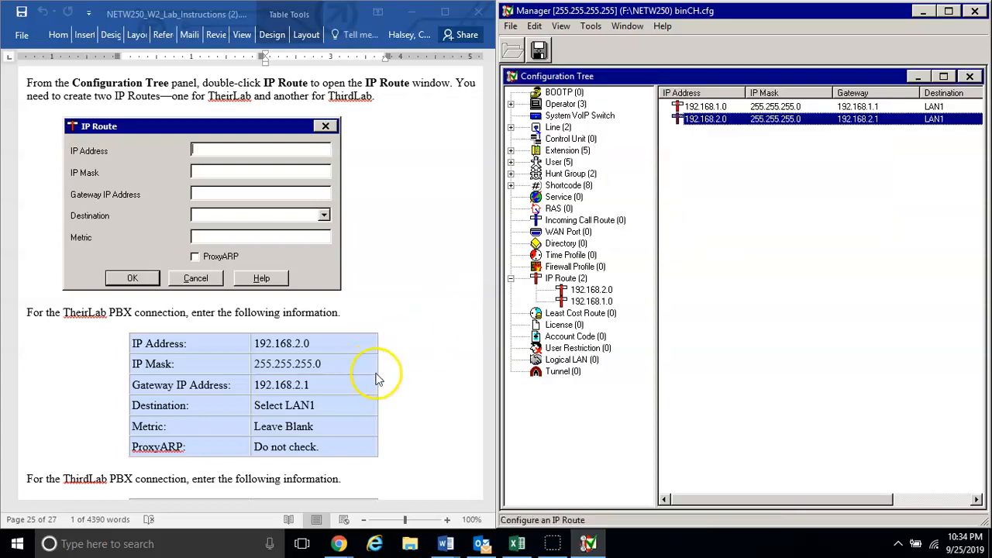
- Read the lab instructions on creating the TheirLab and ThirdLab shortcodes and saving the configuration results
click(432, 384)
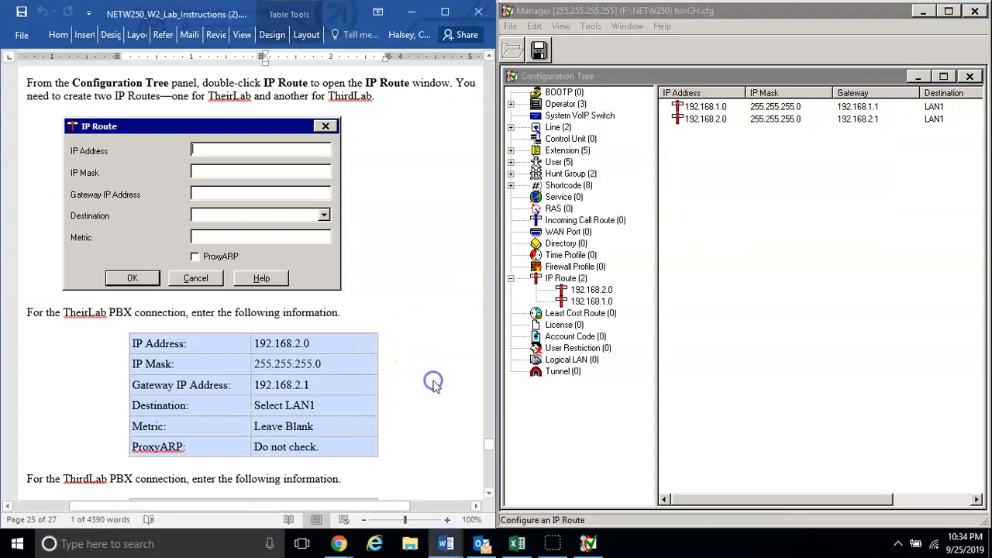
click(490, 465)
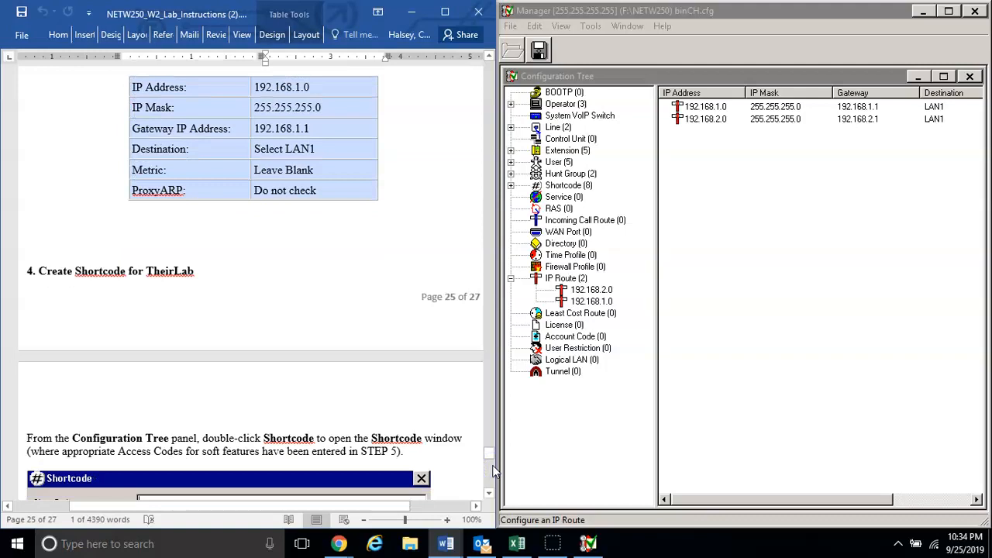
drag(490, 459, 489, 465)
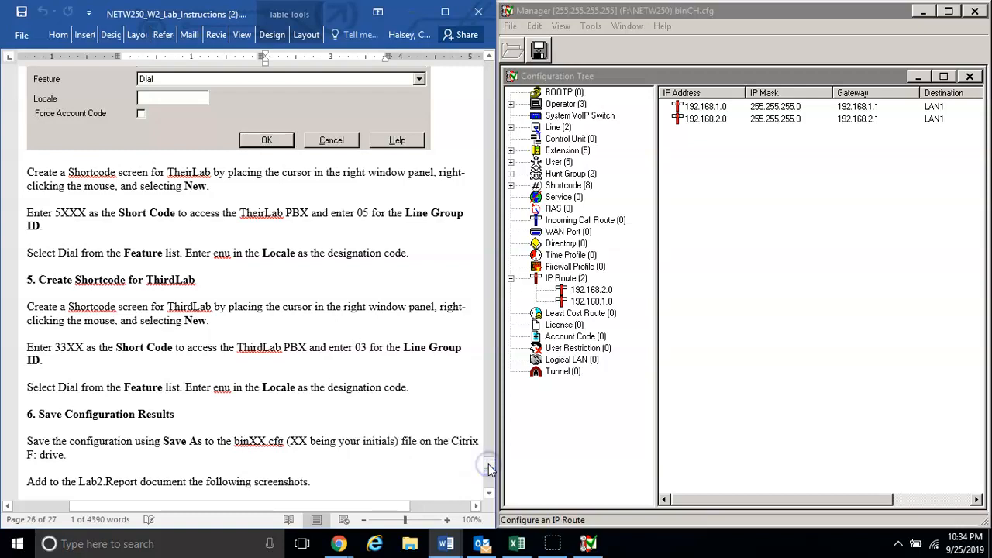
- Collapse the IP Route entries in the configuration tree and list the configured shortcodes
click(567, 549)
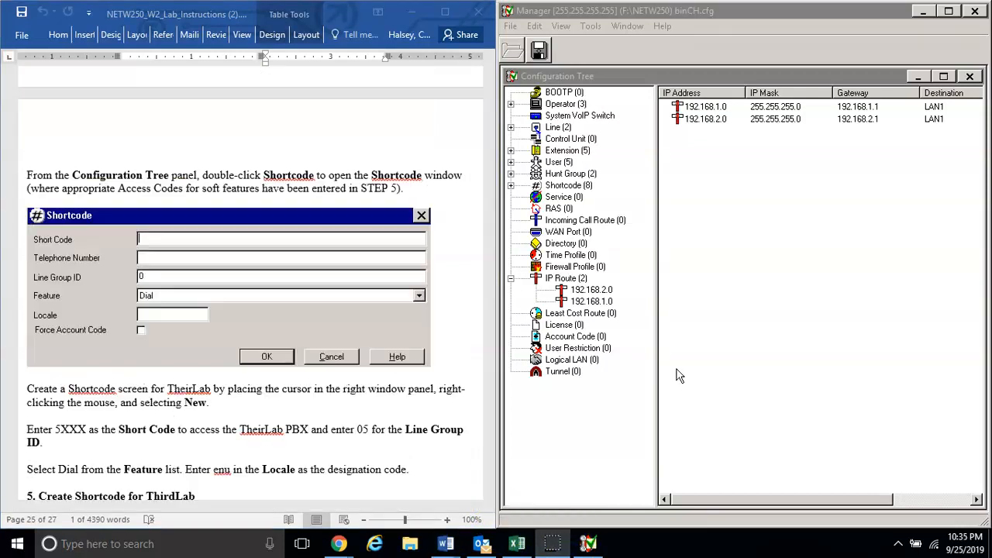
click(511, 279)
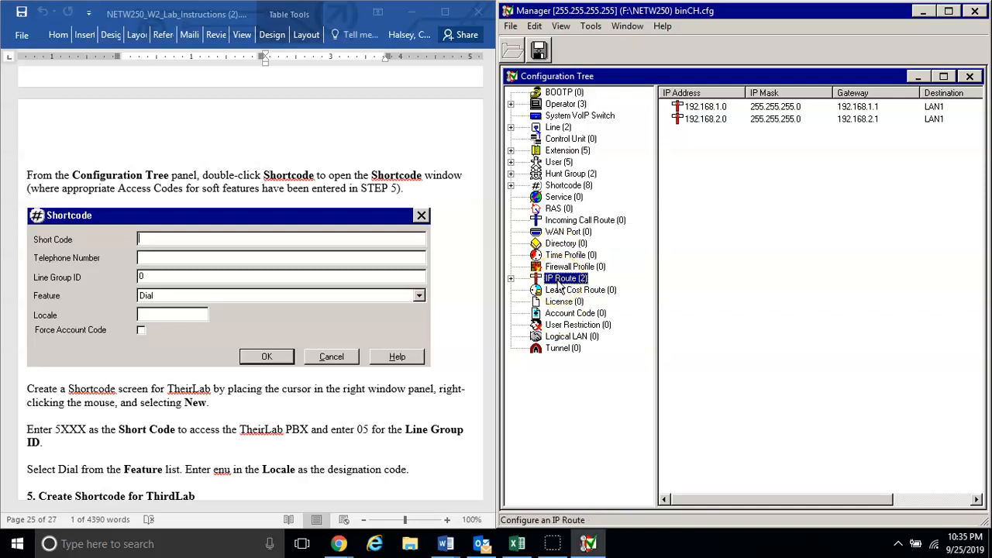
double_click(567, 186)
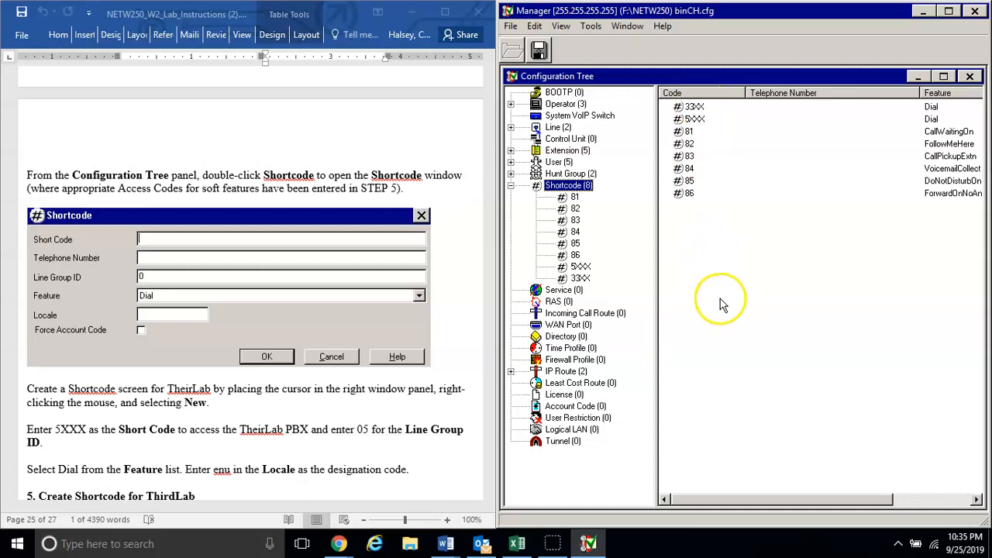
- Review the 5XXX shortcode's line group, feature options and locale against the TheirLab instructions, and accept it
double_click(703, 121)
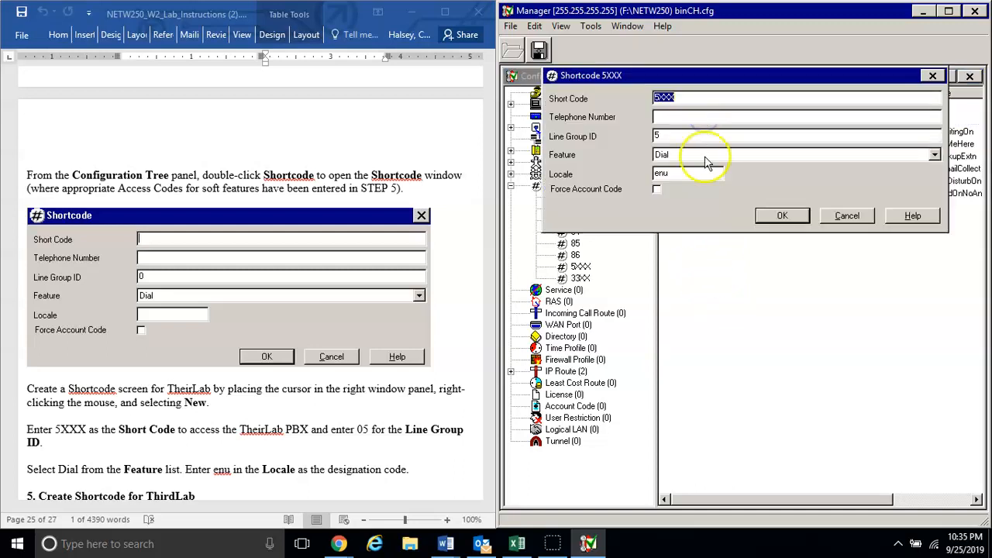
click(458, 345)
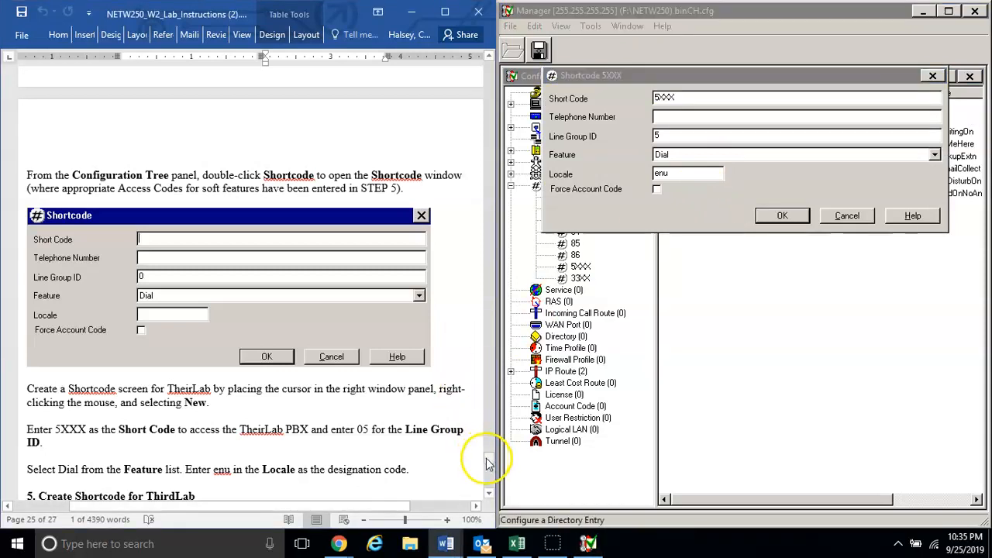
drag(488, 463, 489, 467)
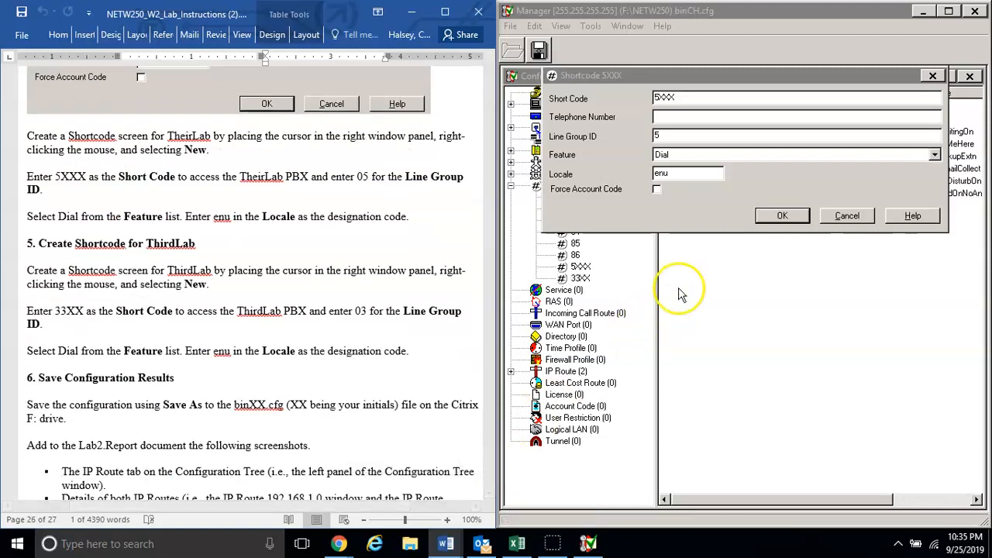
click(756, 156)
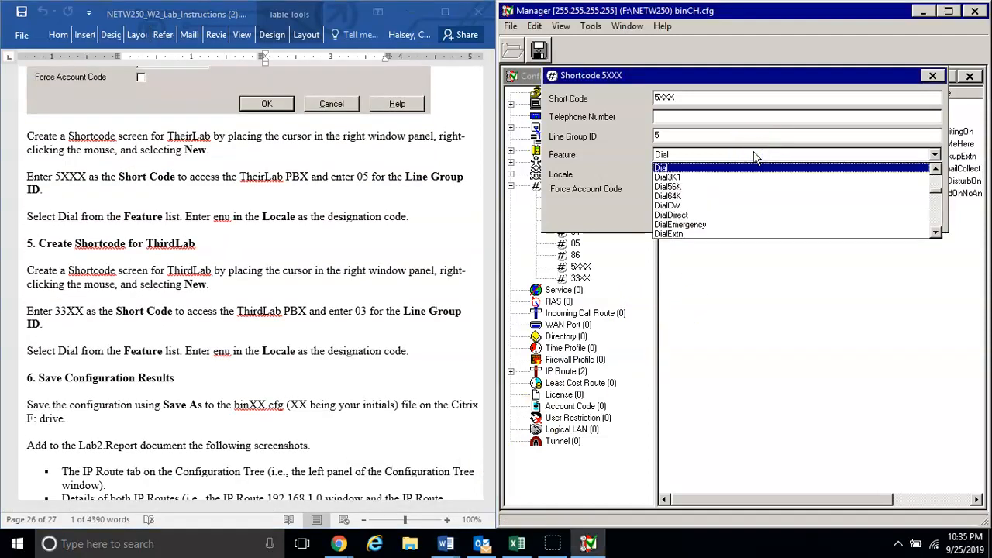
click(833, 280)
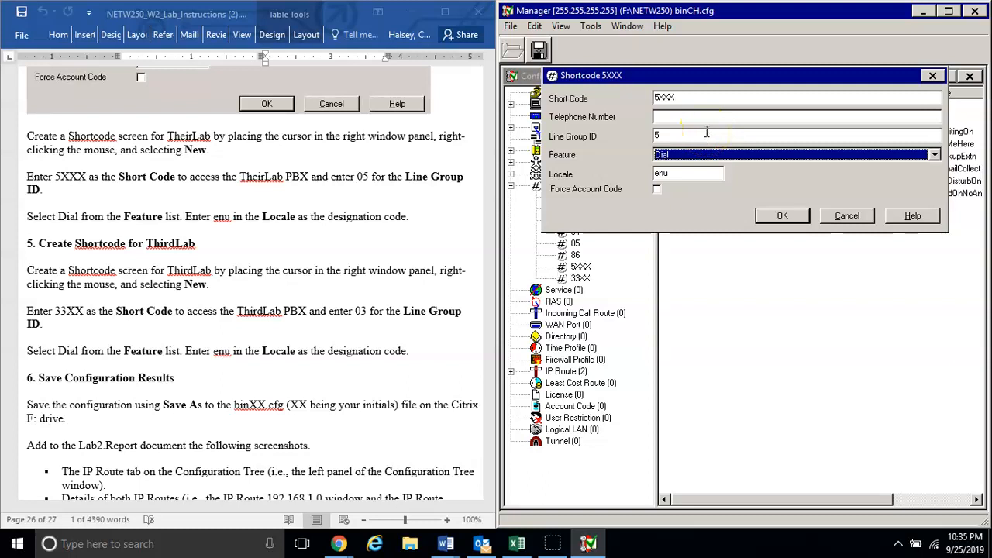
click(688, 174)
click(689, 174)
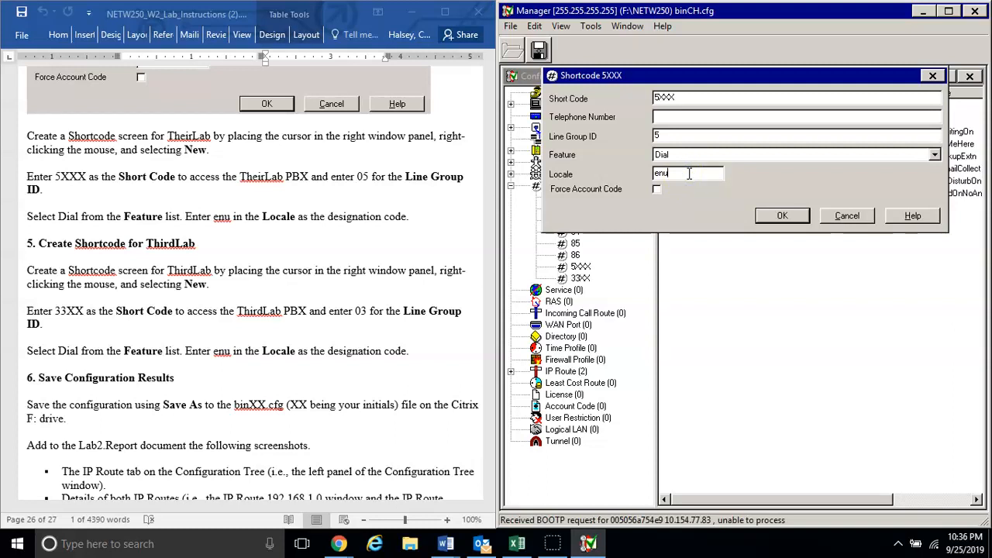
click(784, 216)
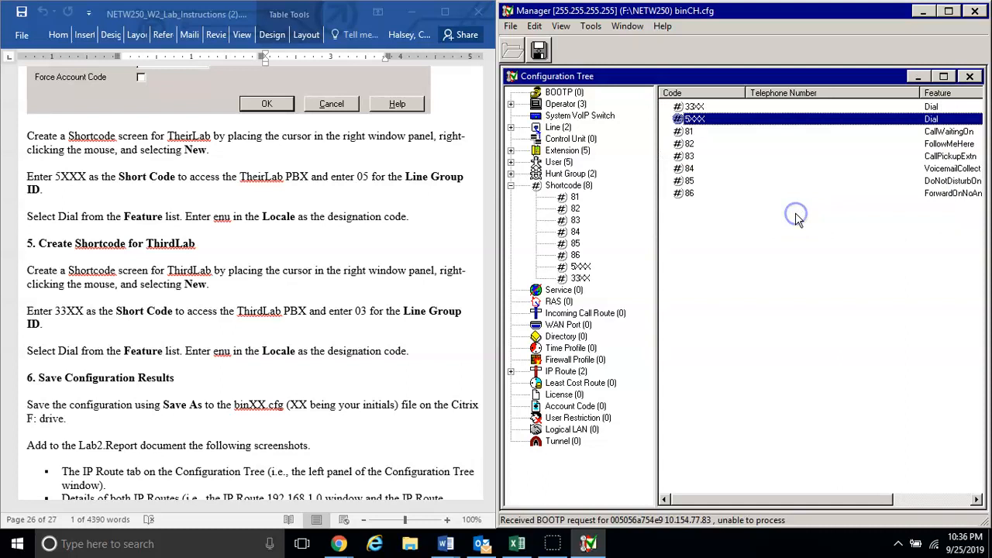
- Compare the 33XX shortcode's line group, feature and locale with the ThirdLab instructions, and accept it
double_click(697, 106)
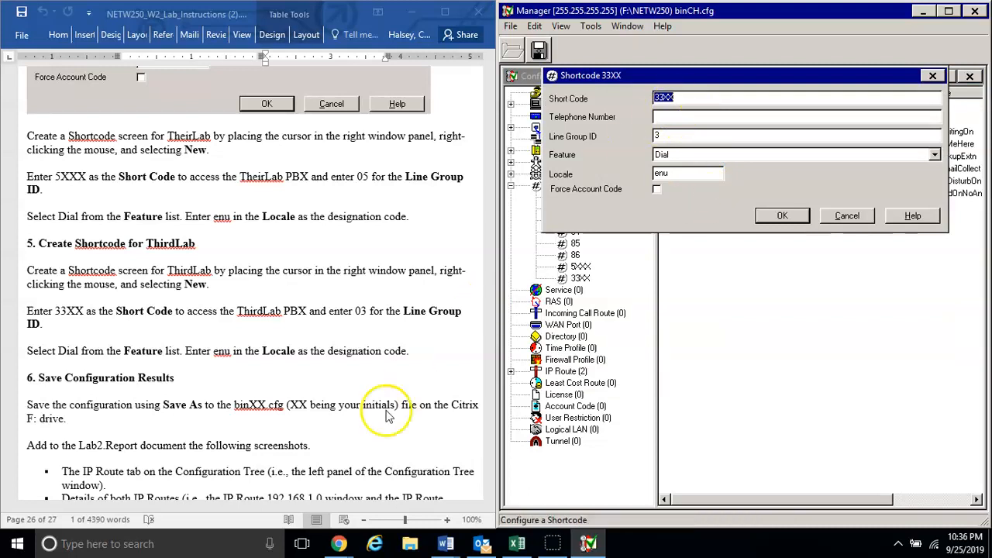
click(424, 441)
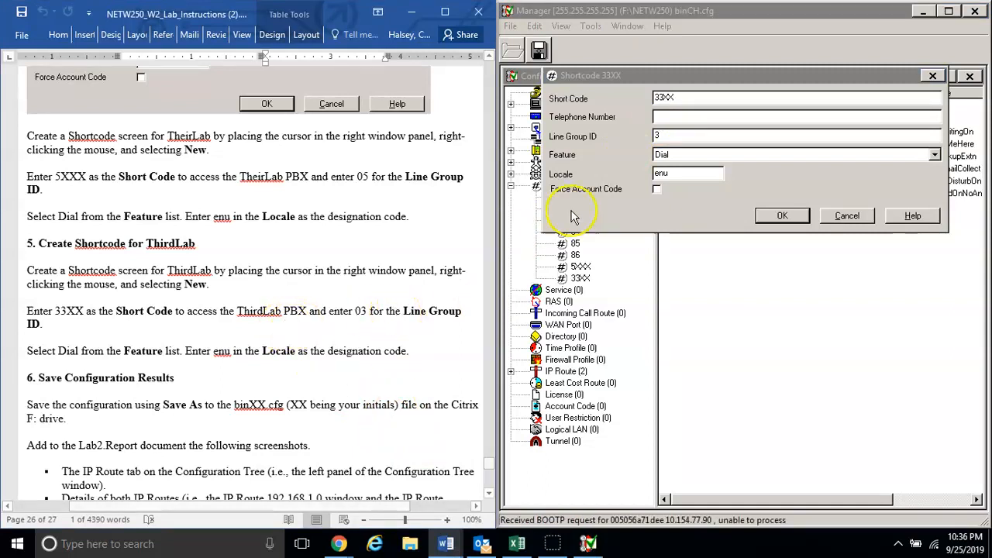
click(664, 134)
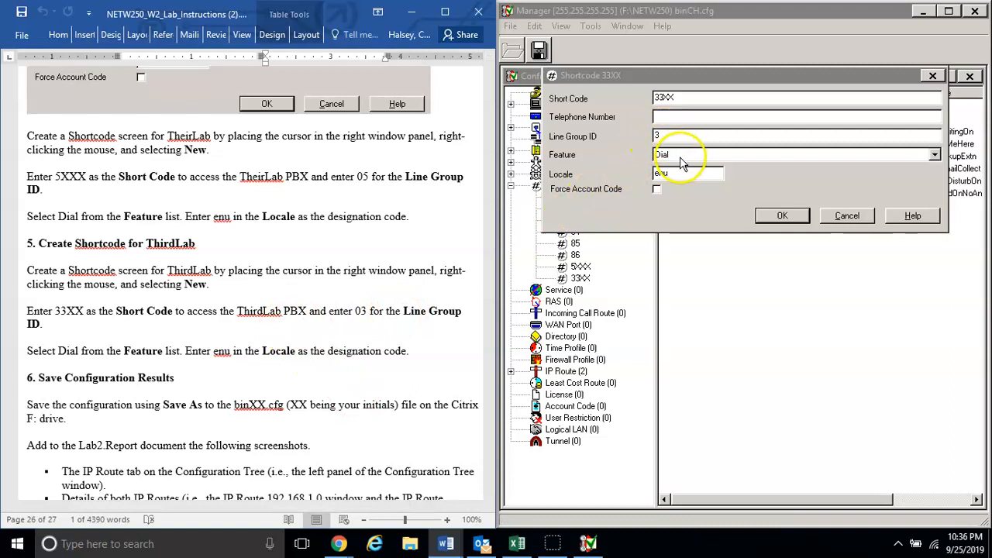
click(782, 214)
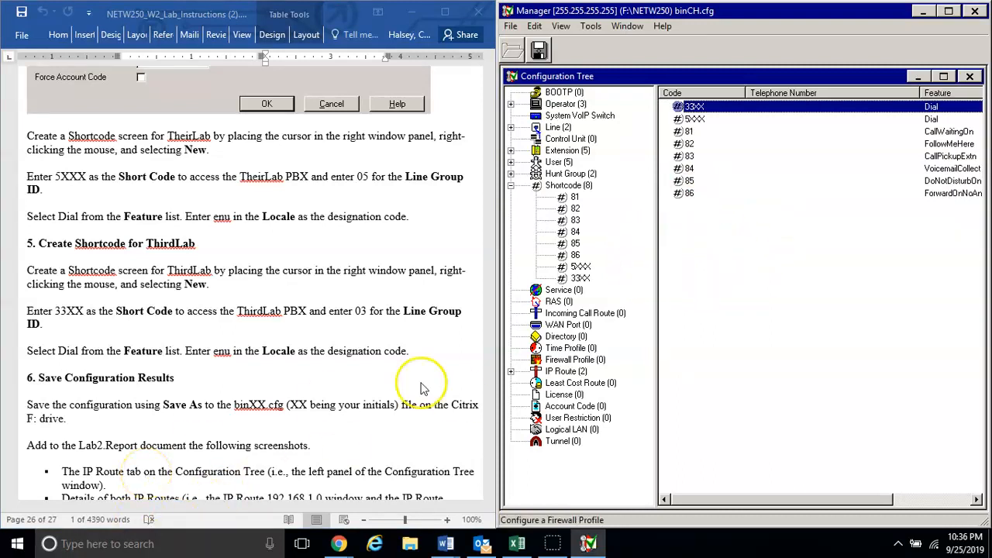
- Open the 192.168.1.0 IP route's details and read the instructions on the required screenshots and submitting the work
click(552, 372)
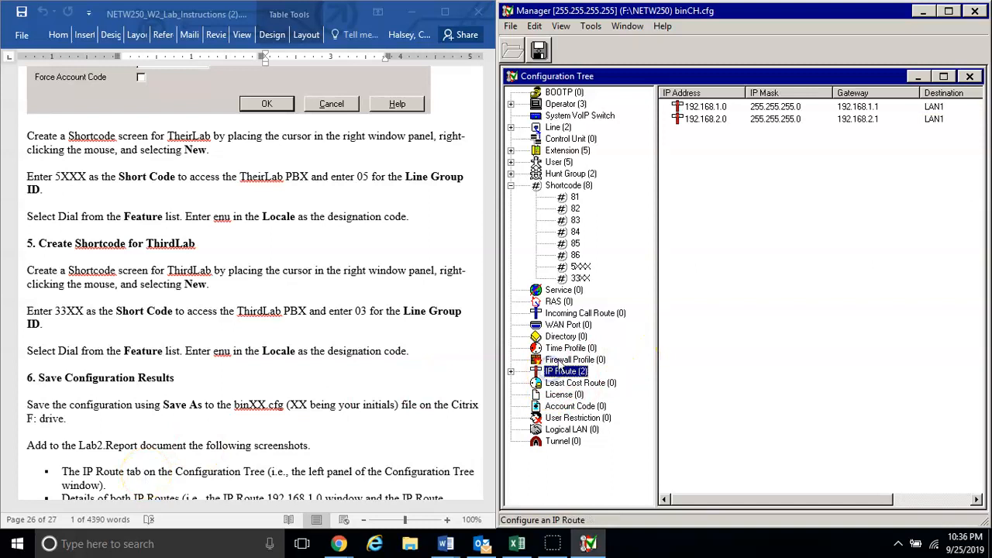
double_click(714, 106)
click(413, 397)
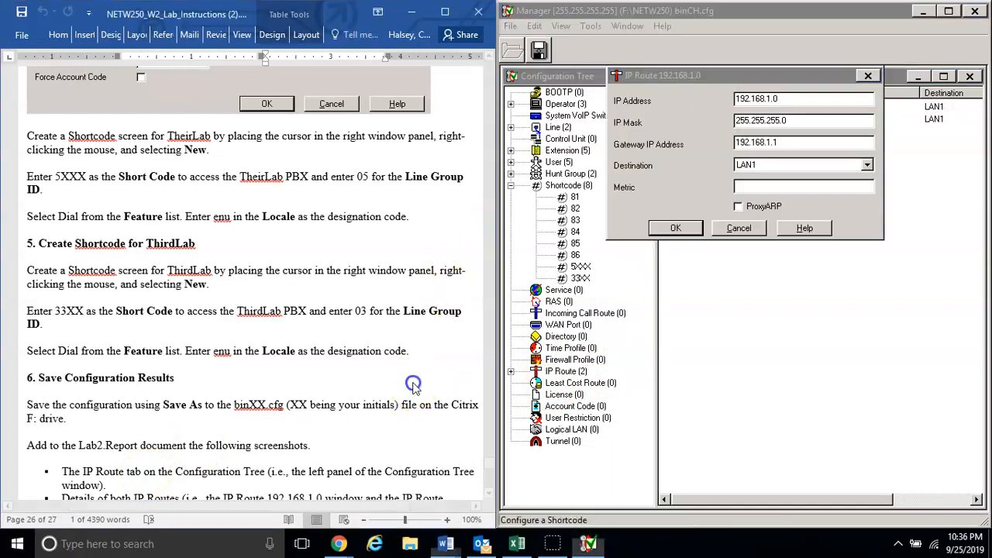
click(489, 486)
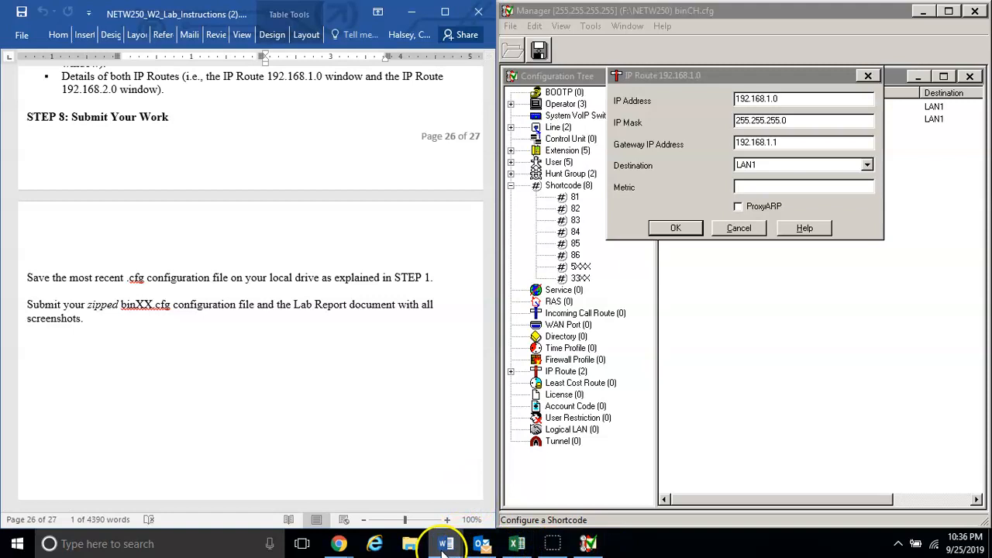
- Switch to the NETW250_W2_Lab_Report document in Word and look back through its configuration screenshots
mouse_move(445, 543)
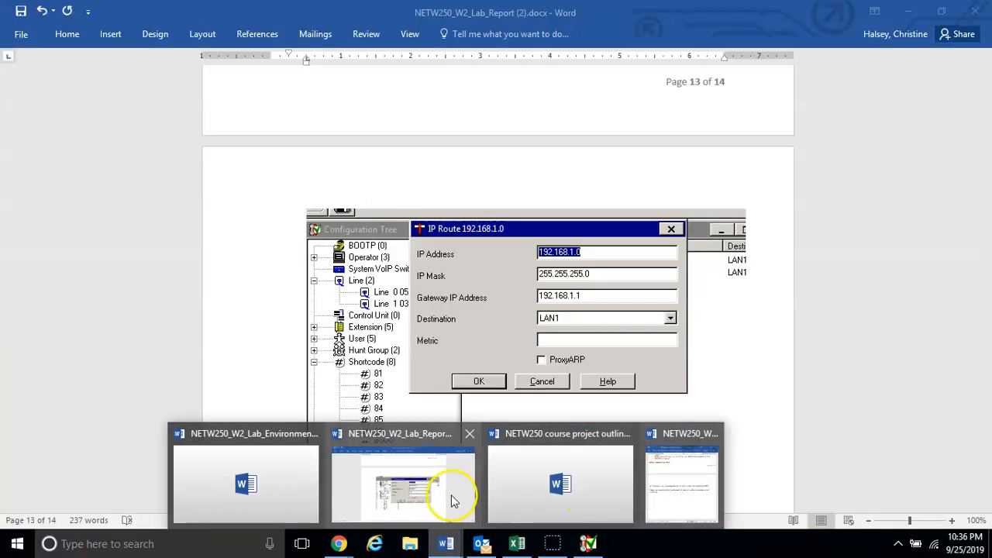
click(452, 496)
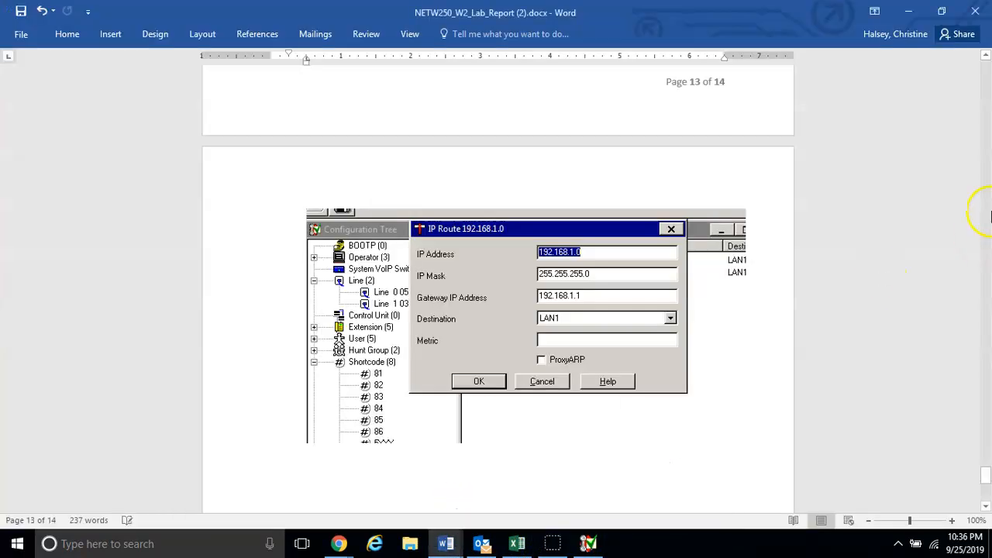
click(982, 496)
drag(984, 490, 985, 279)
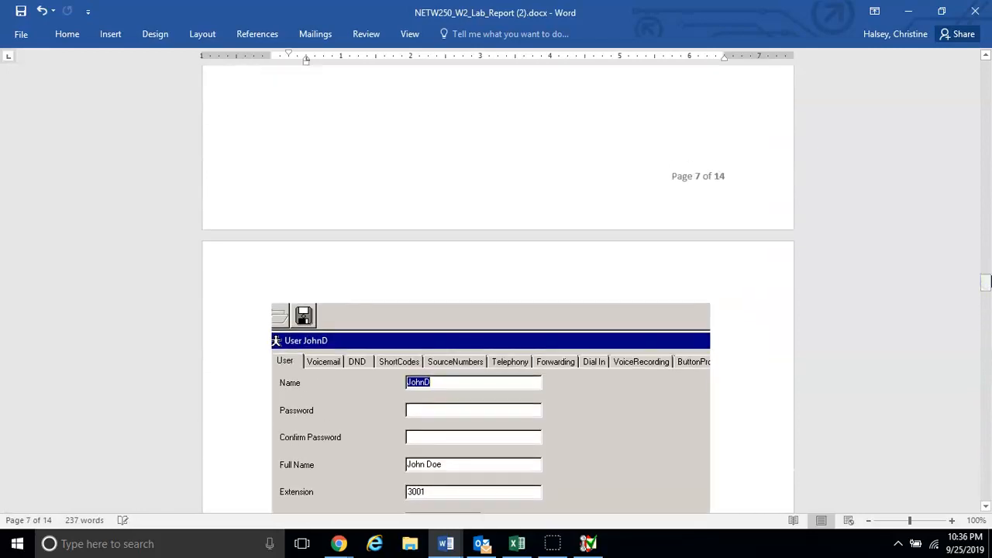